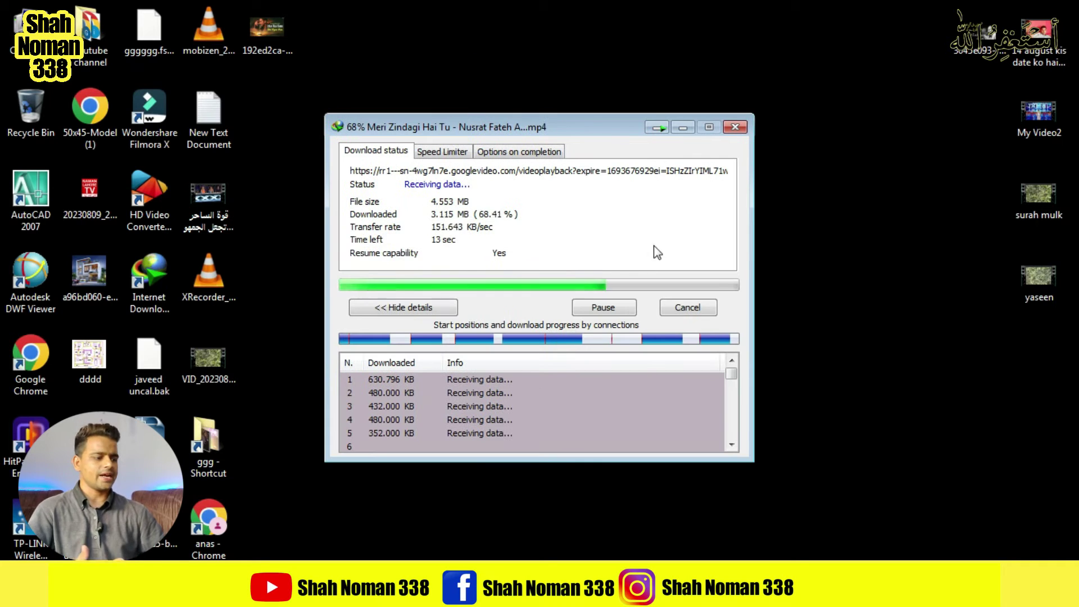
pyautogui.moveTo(605, 120); pyautogui.dragTo(584, 97)
pyautogui.rightClick(775, 94)
pyautogui.click(794, 135)
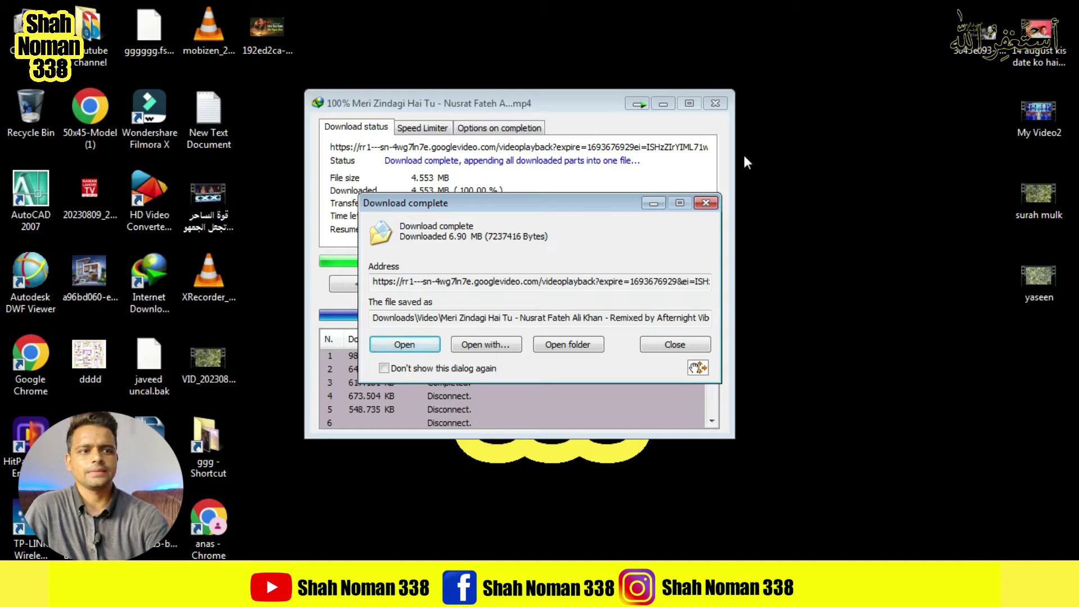
# Step: Open the folder containing the finished download and move the Meri Zindagi Hai Tu video to the desktop
pyautogui.click(592, 349)
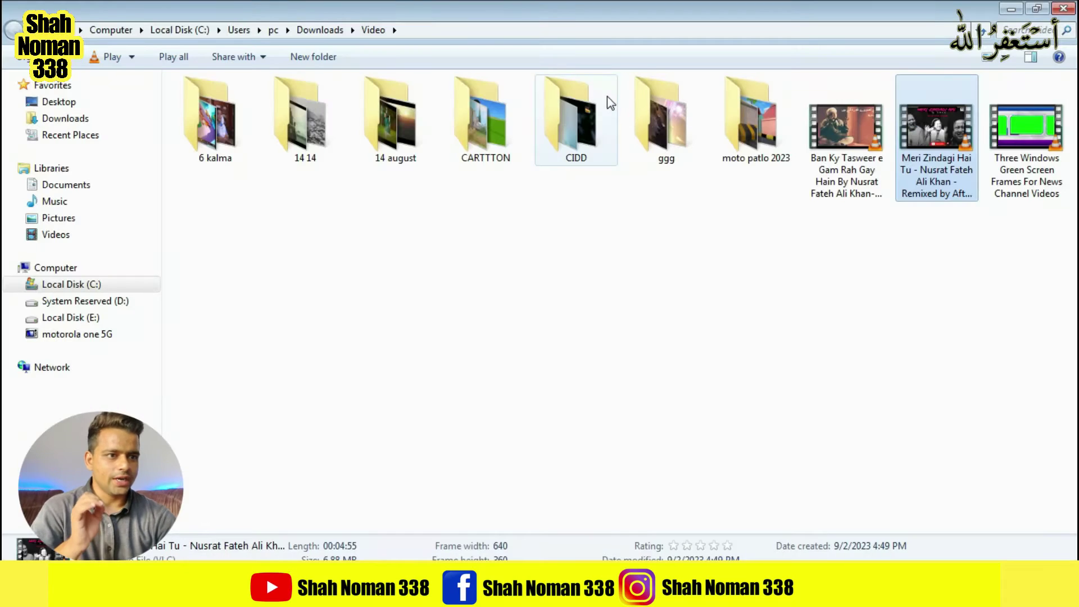
pyautogui.doubleClick(879, 6)
pyautogui.moveTo(812, 271); pyautogui.dragTo(798, 25)
pyautogui.click(946, 63)
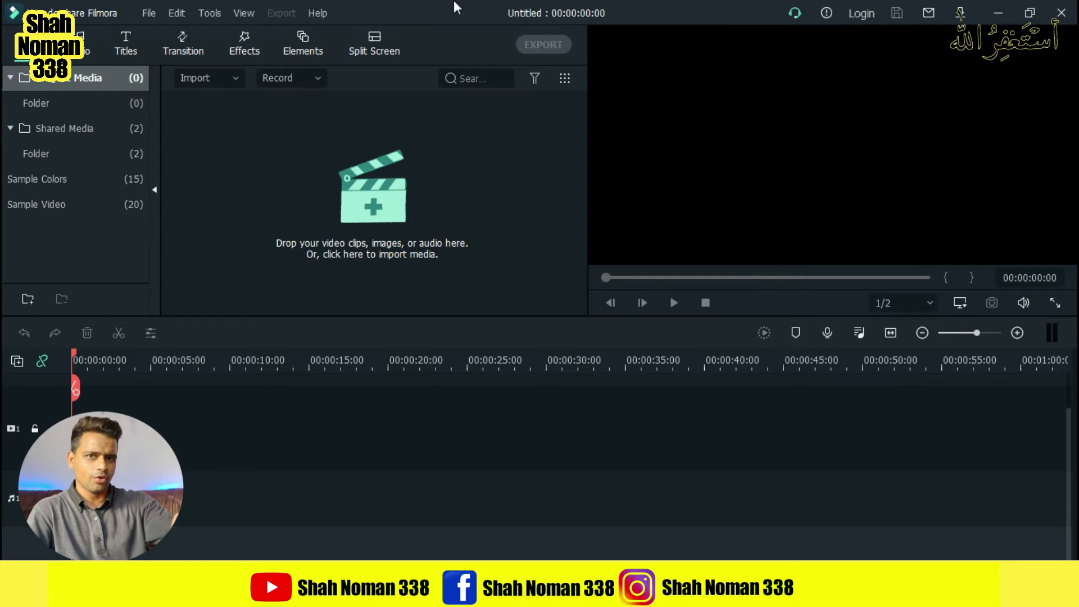
# Step: Switch to Wondershare Filmora and import the Meri Zindagi Hai Tu video from the desktop into the project media folder
pyautogui.doubleClick(713, 17)
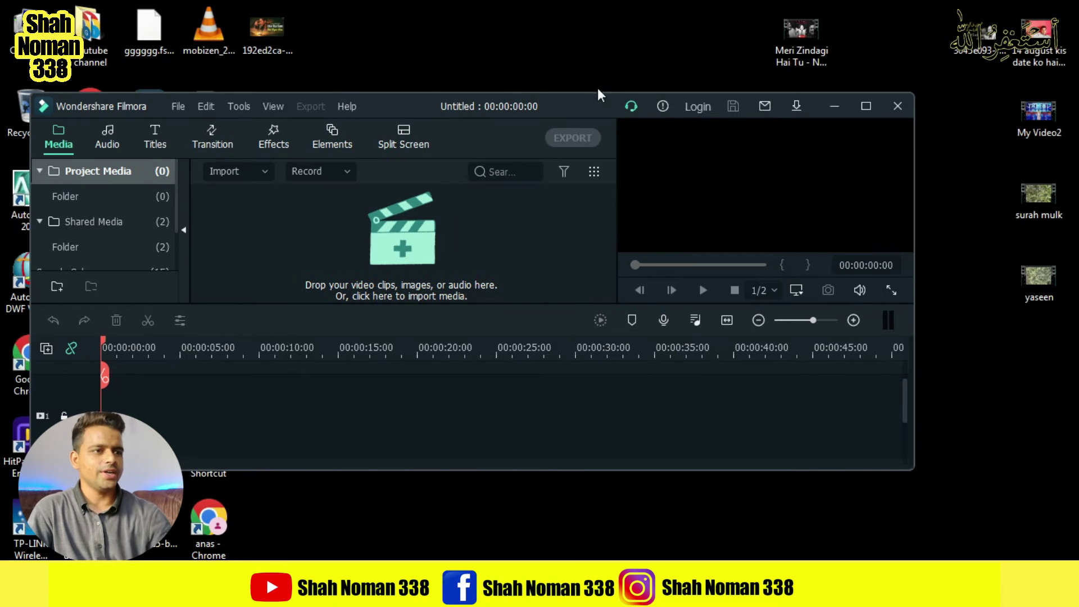
pyautogui.moveTo(573, 111); pyautogui.dragTo(563, 106)
pyautogui.moveTo(827, 32); pyautogui.dragTo(588, 222)
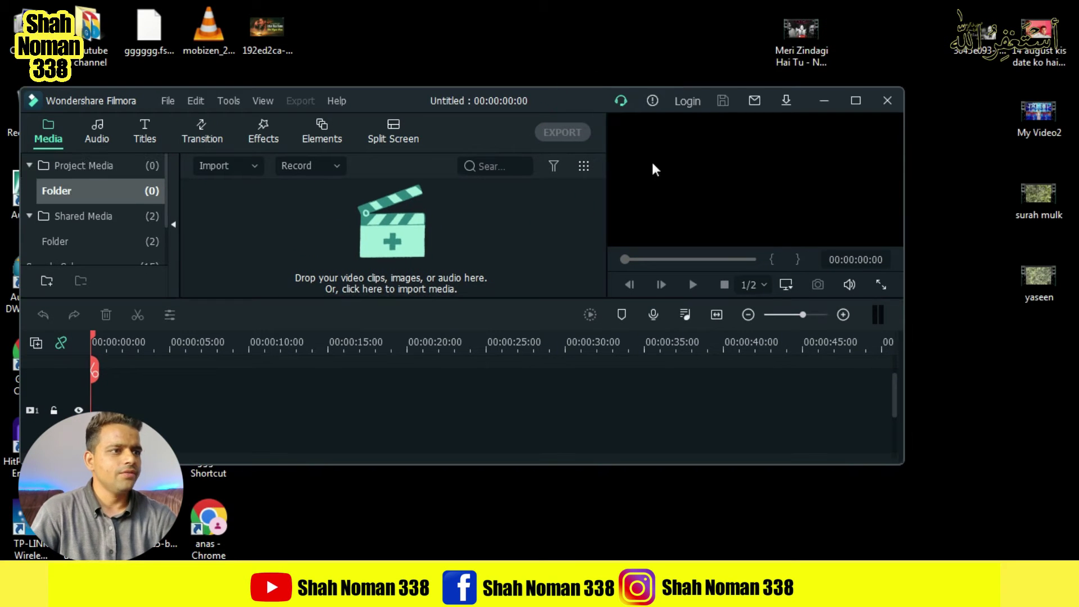
pyautogui.click(852, 105)
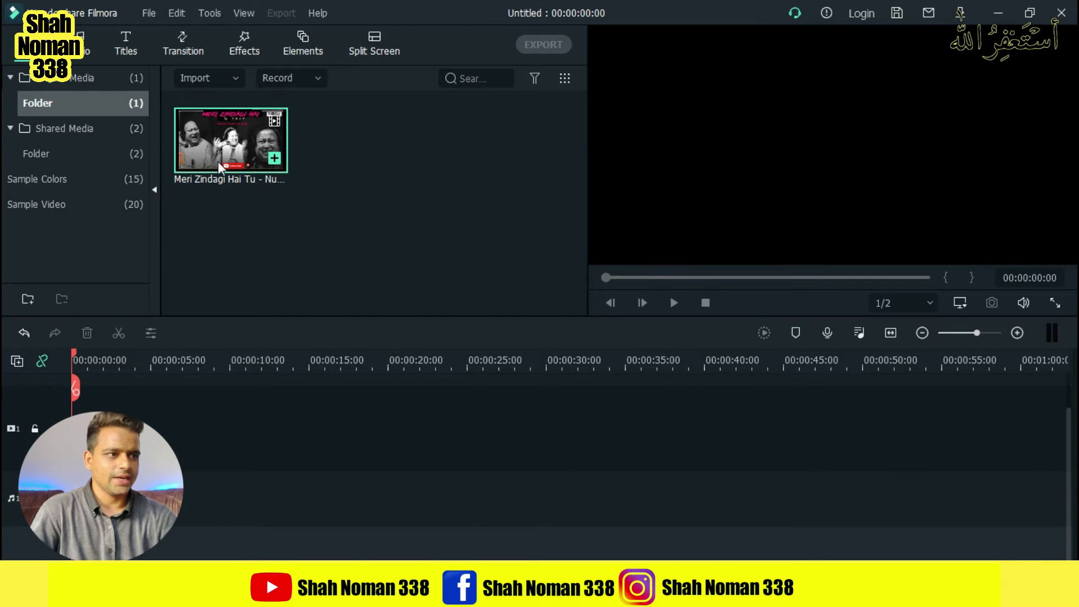
# Step: Place the Meri Zindagi Hai Tu video at the start of the video track and fit the whole clip in the timeline
pyautogui.moveTo(218, 161); pyautogui.dragTo(597, 386)
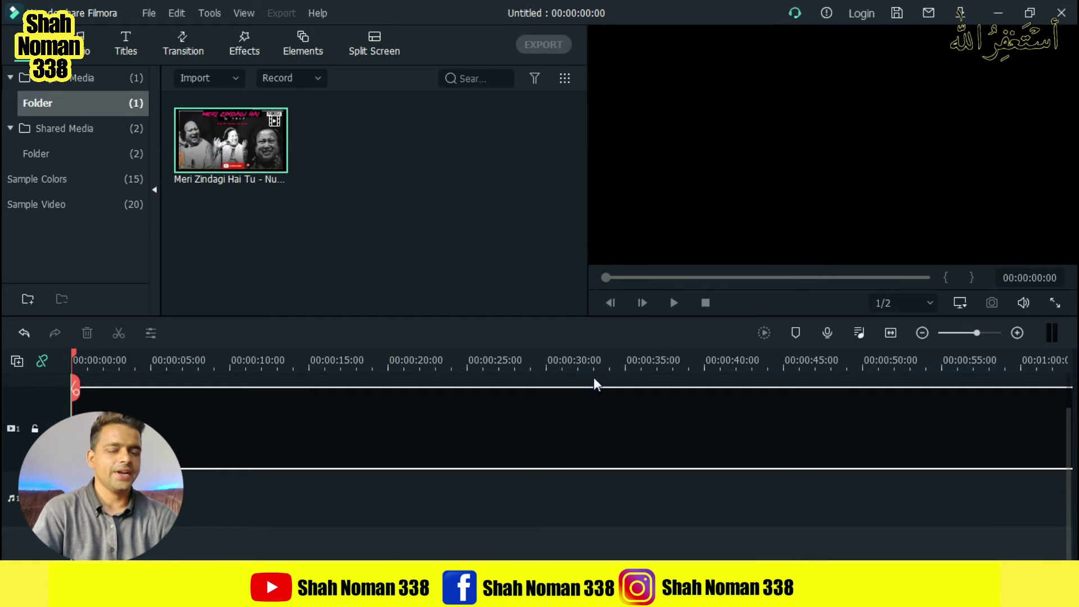
pyautogui.moveTo(639, 304); pyautogui.dragTo(639, 332)
pyautogui.click(891, 333)
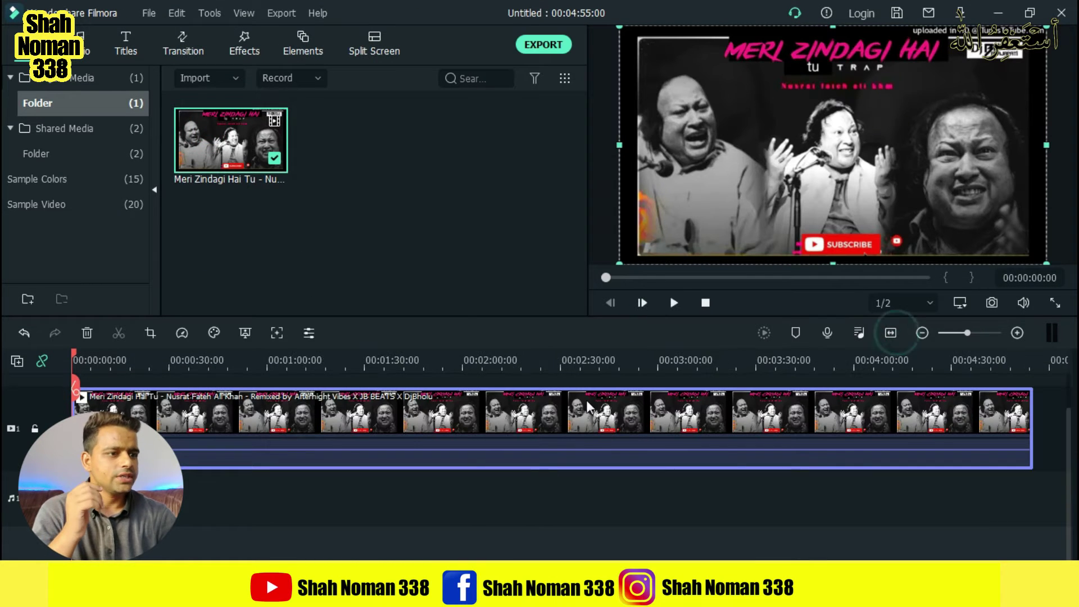
# Step: Detach the audio from the Meri Zindagi Hai Tu clip and delete its picture part, keeping only the audio on the timeline
pyautogui.scroll(1, 586, 406)
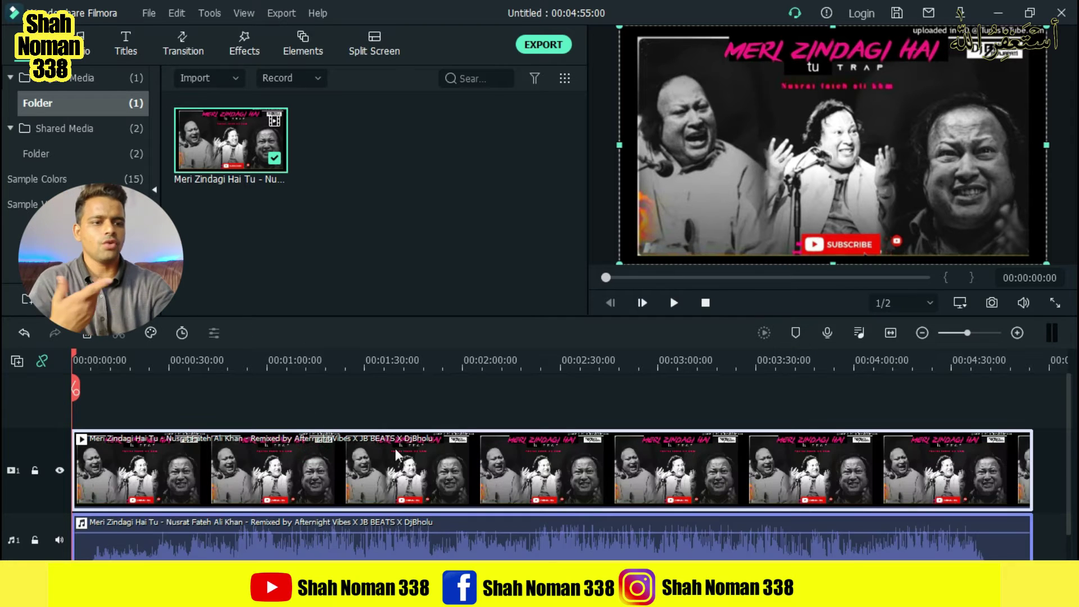
pyautogui.hotkey('ctrl', 'alt', 'd')
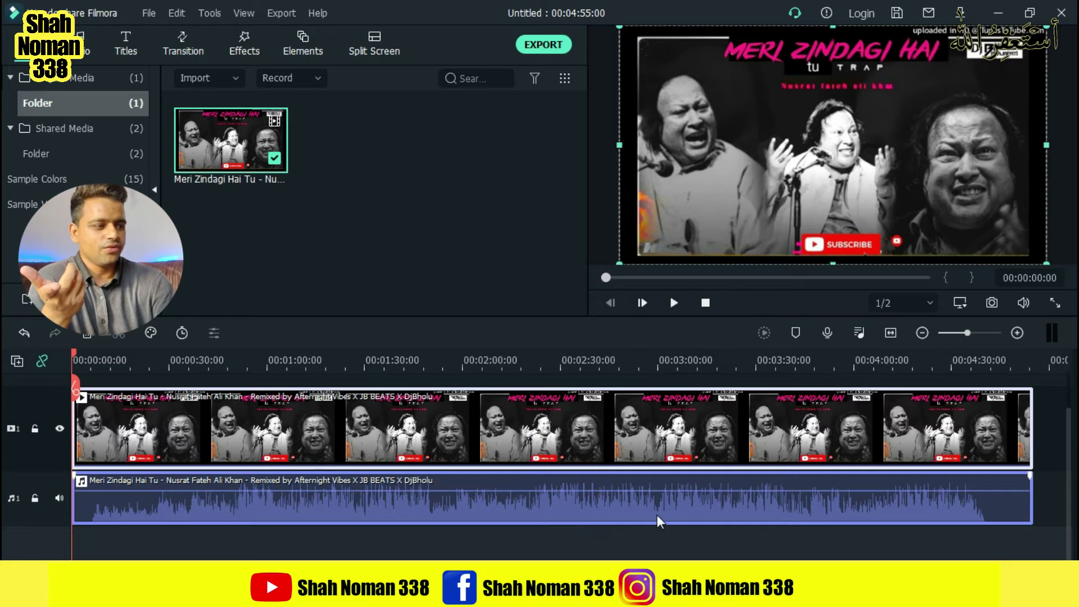
pyautogui.click(662, 432)
pyautogui.press('Delete')
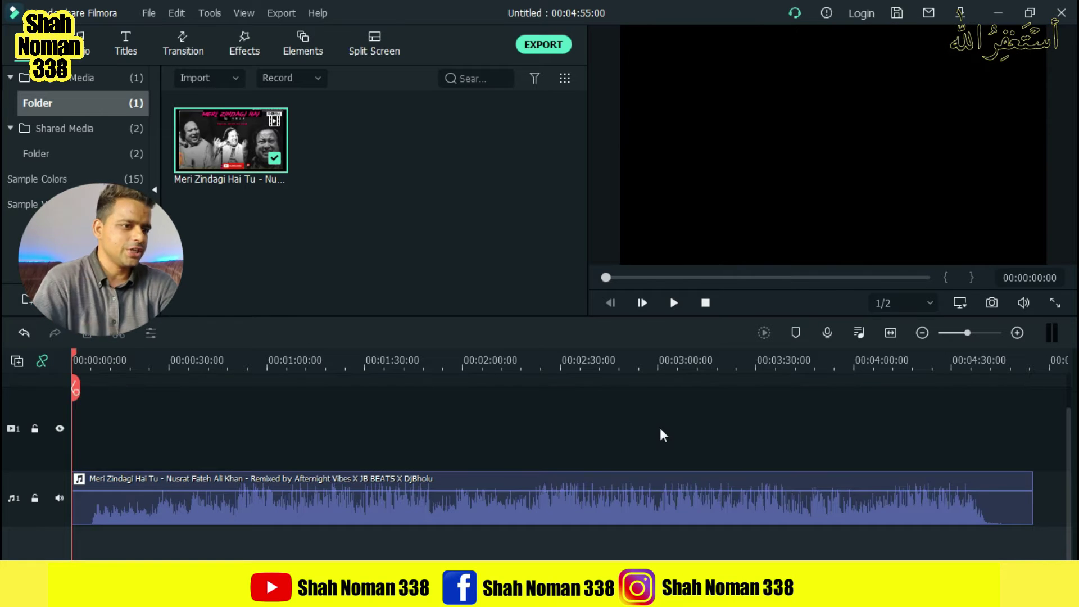
pyautogui.doubleClick(432, 505)
pyautogui.click(567, 303)
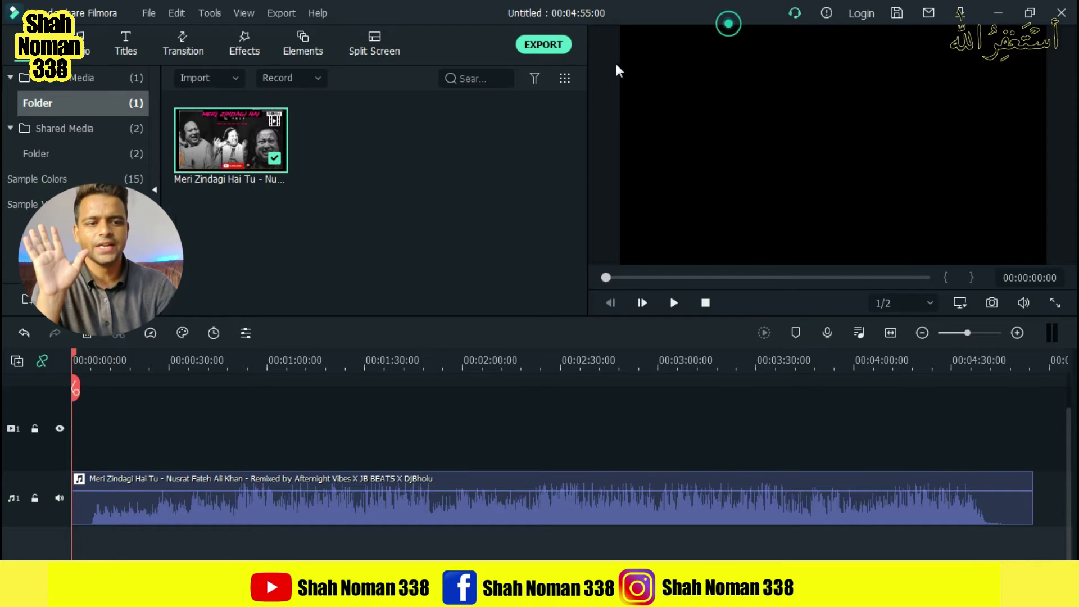
# Step: Open the 3045e093-f54d-4342-89a9-304899e359f5 picture from the desktop, examine its artwork and lettering at full-screen size, and close it
pyautogui.press('super+Down')
pyautogui.moveTo(565, 83); pyautogui.dragTo(509, 82)
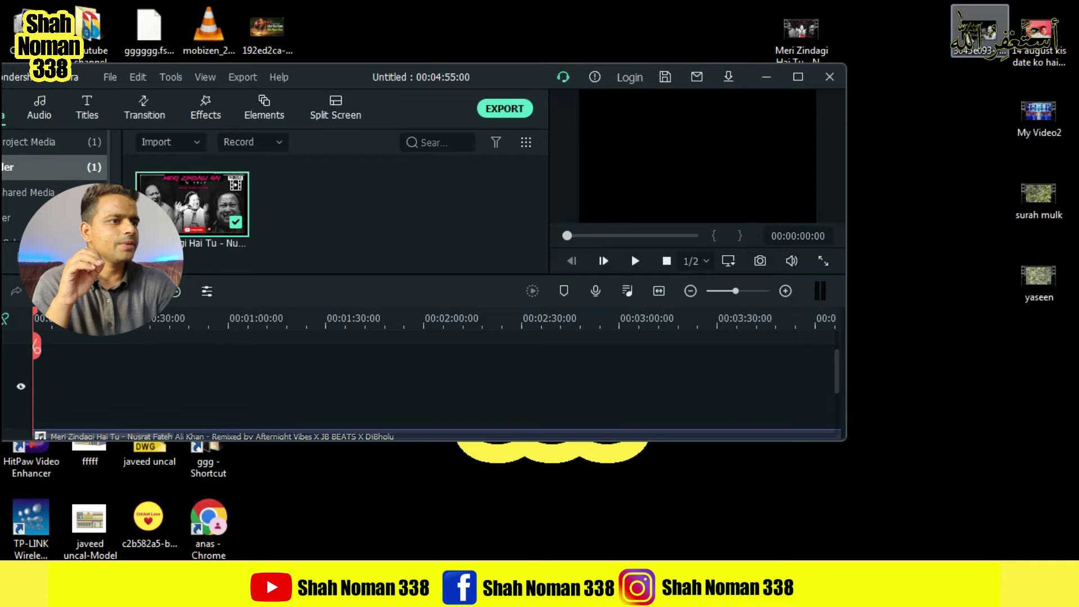
pyautogui.doubleClick(979, 34)
pyautogui.moveTo(830, 61); pyautogui.dragTo(506, 66)
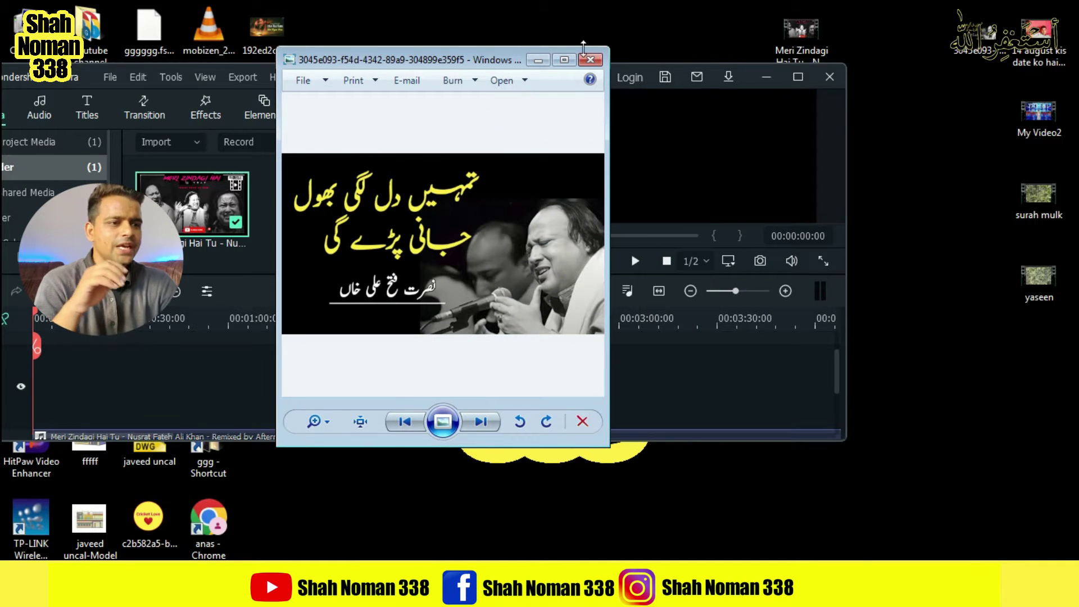
pyautogui.moveTo(489, 66); pyautogui.dragTo(399, 77)
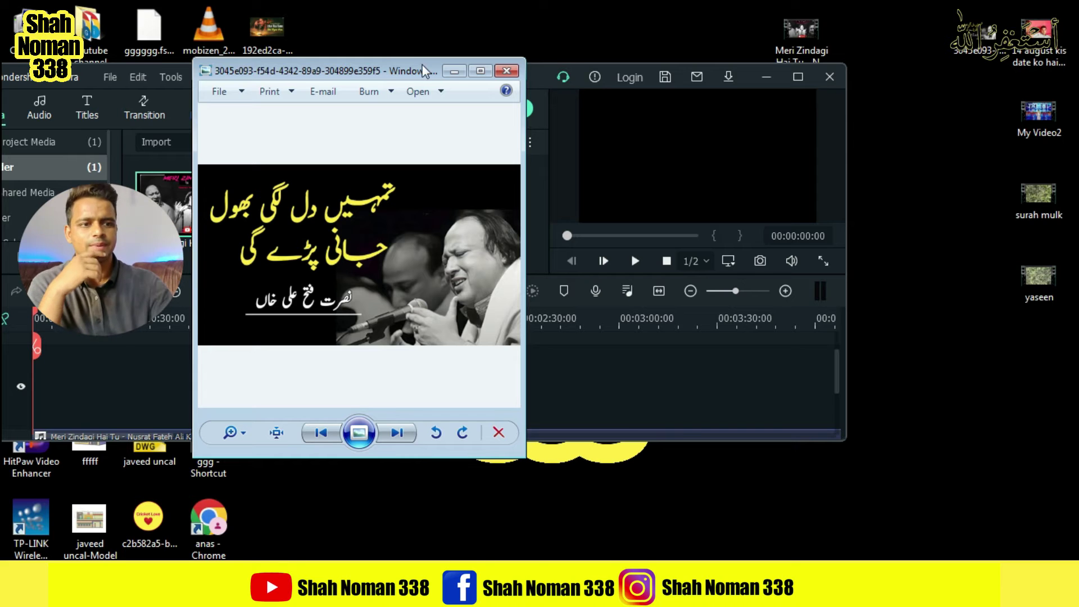
pyautogui.click(481, 71)
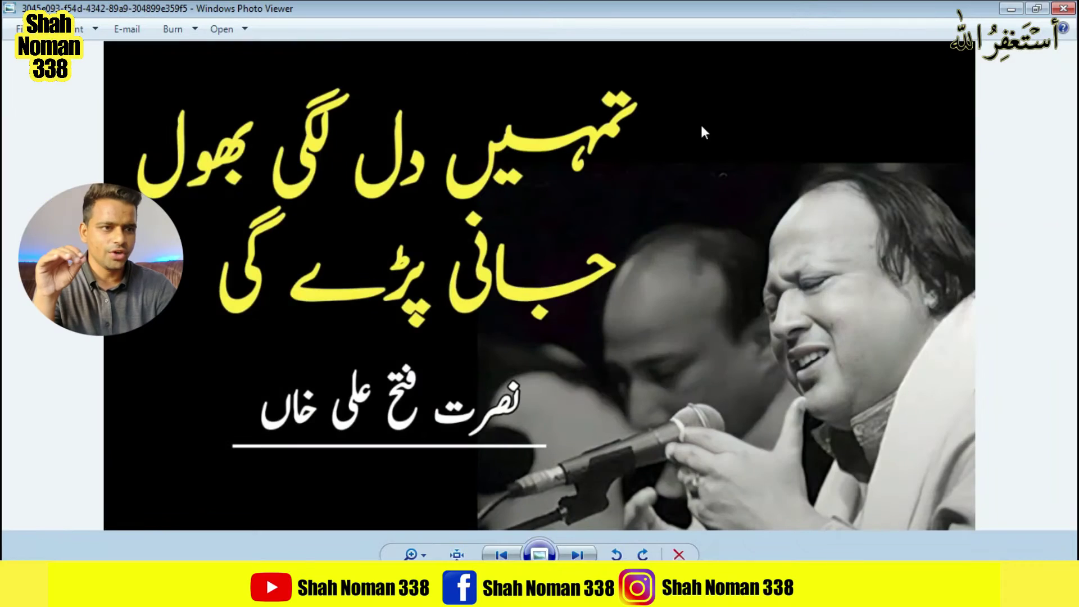
pyautogui.doubleClick(964, 14)
pyautogui.moveTo(834, 40); pyautogui.dragTo(527, 39)
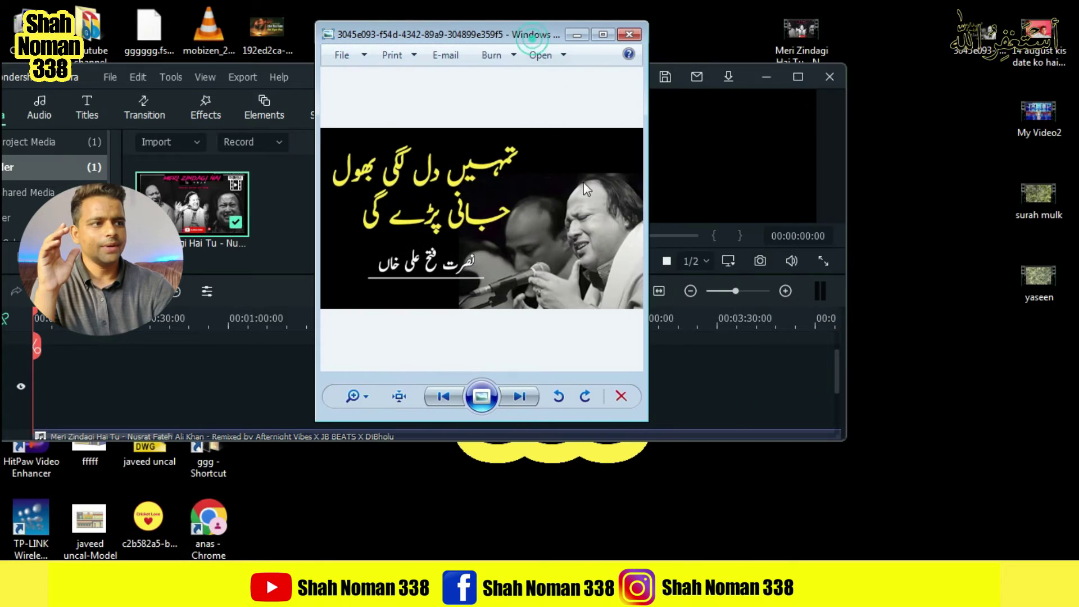
pyautogui.doubleClick(603, 32)
pyautogui.scroll(3, 846, 302)
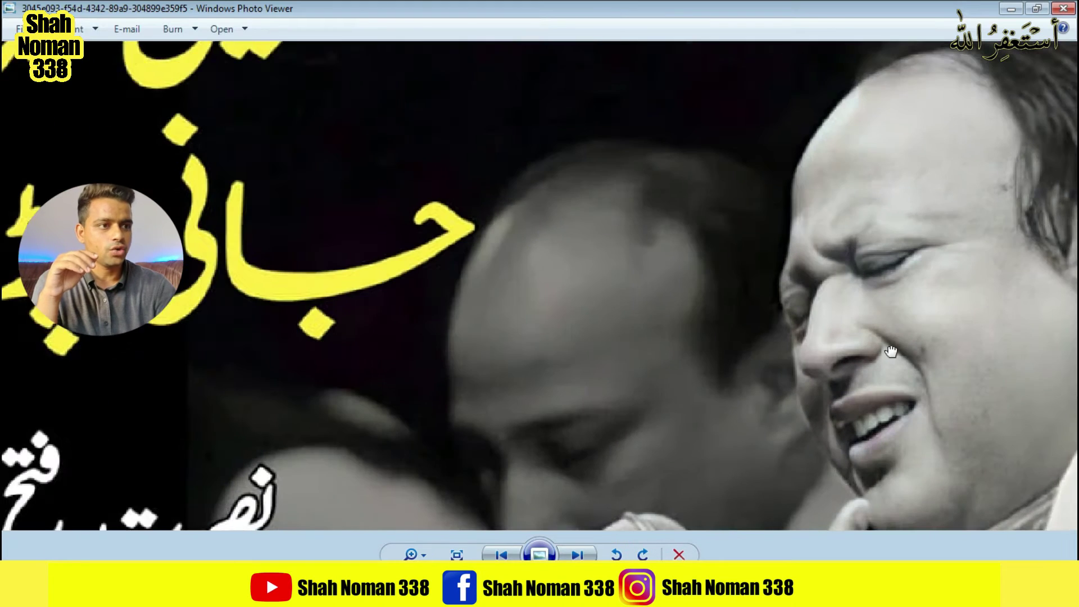
pyautogui.scroll(-4, 732, 303)
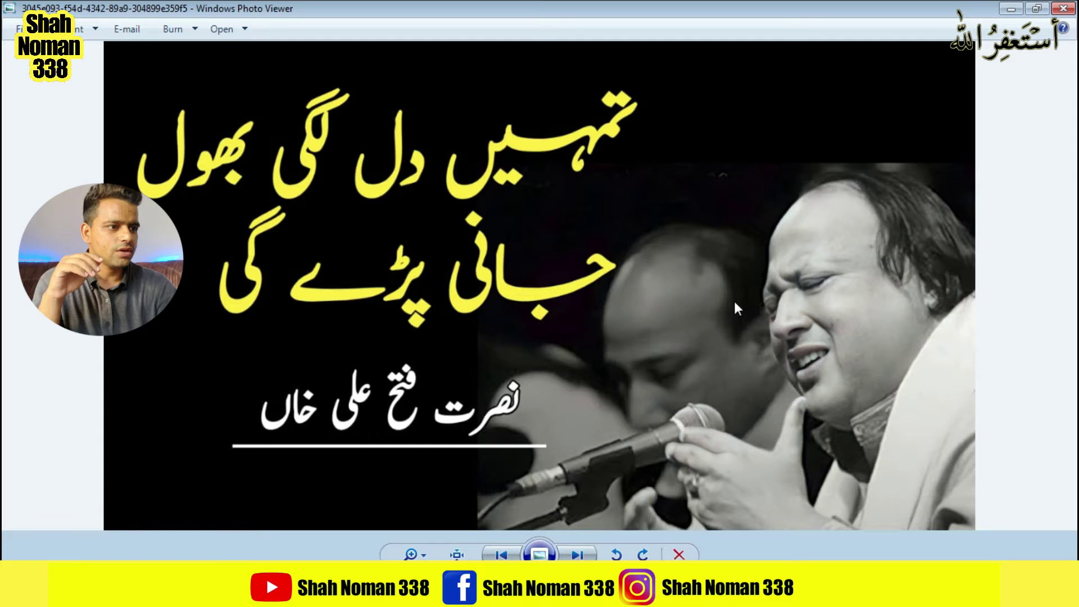
pyautogui.hotkey('alt', 'F4')
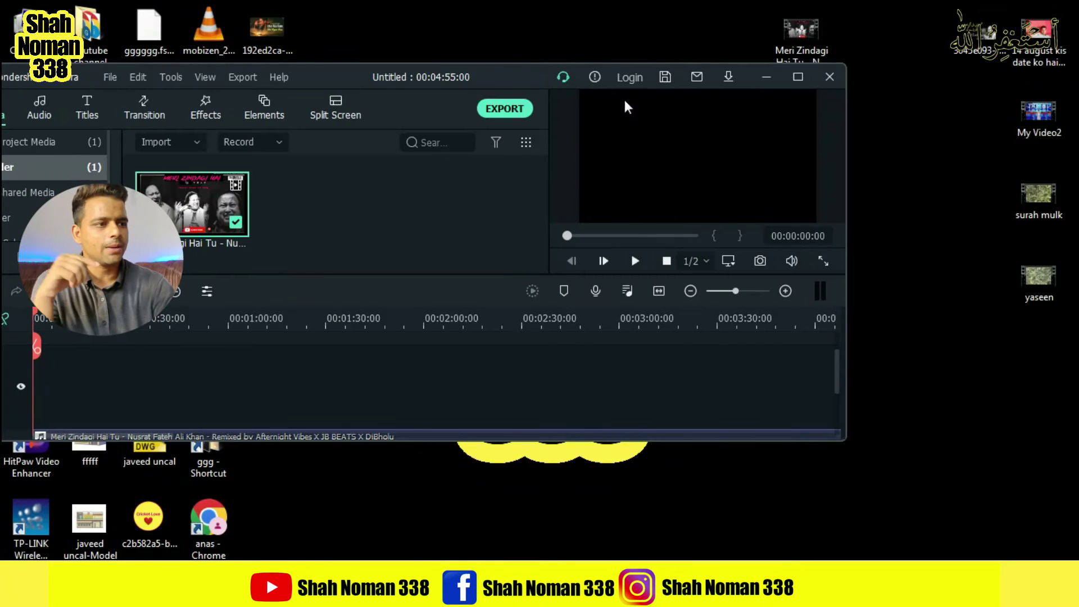
# Step: Import the 3045e093-f54d-4342-89a9-304899e359f5 picture from the desktop into the project media folder
pyautogui.moveTo(344, 77); pyautogui.dragTo(525, 89)
pyautogui.moveTo(744, 90); pyautogui.dragTo(658, 89)
pyautogui.moveTo(981, 31); pyautogui.dragTo(515, 225)
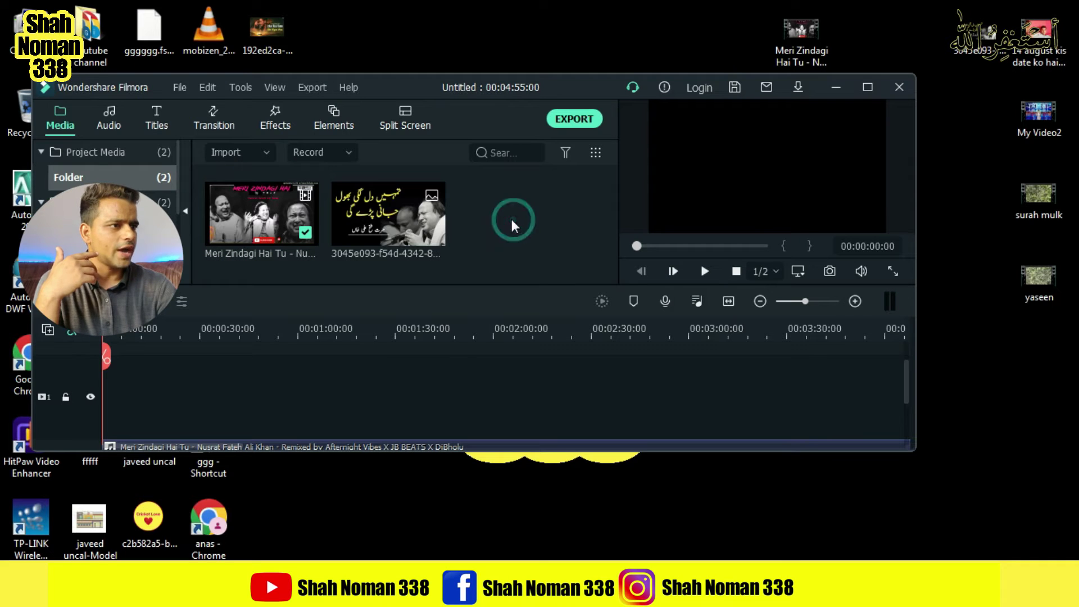
pyautogui.click(867, 91)
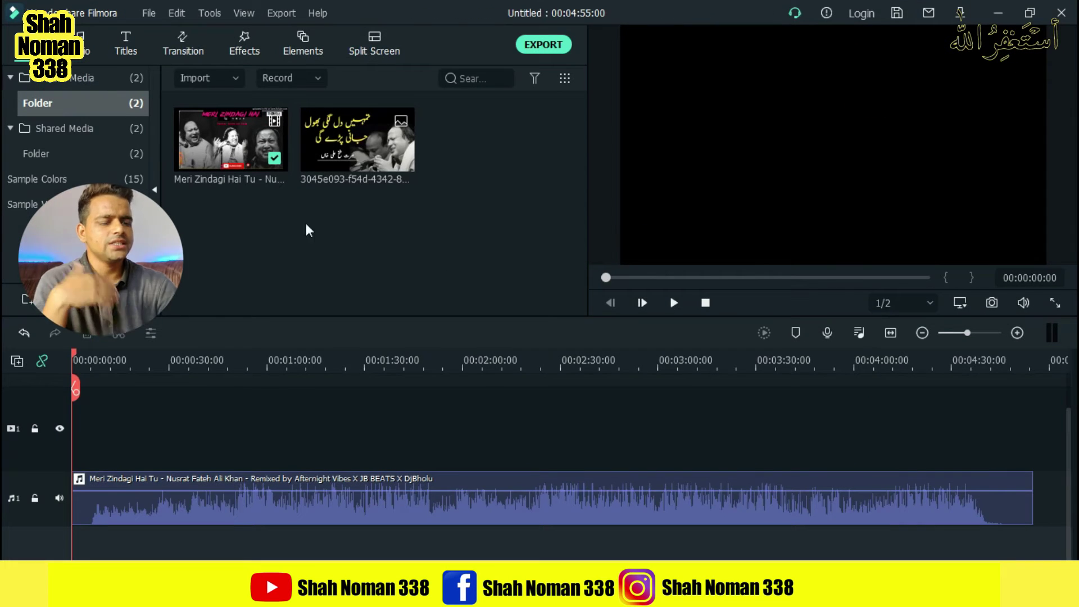
# Step: Place the imported picture on the video track from 00:00:00:00 and extend it to the end of the audio clip
pyautogui.moveTo(337, 137); pyautogui.dragTo(1035, 428)
pyautogui.doubleClick(1034, 427)
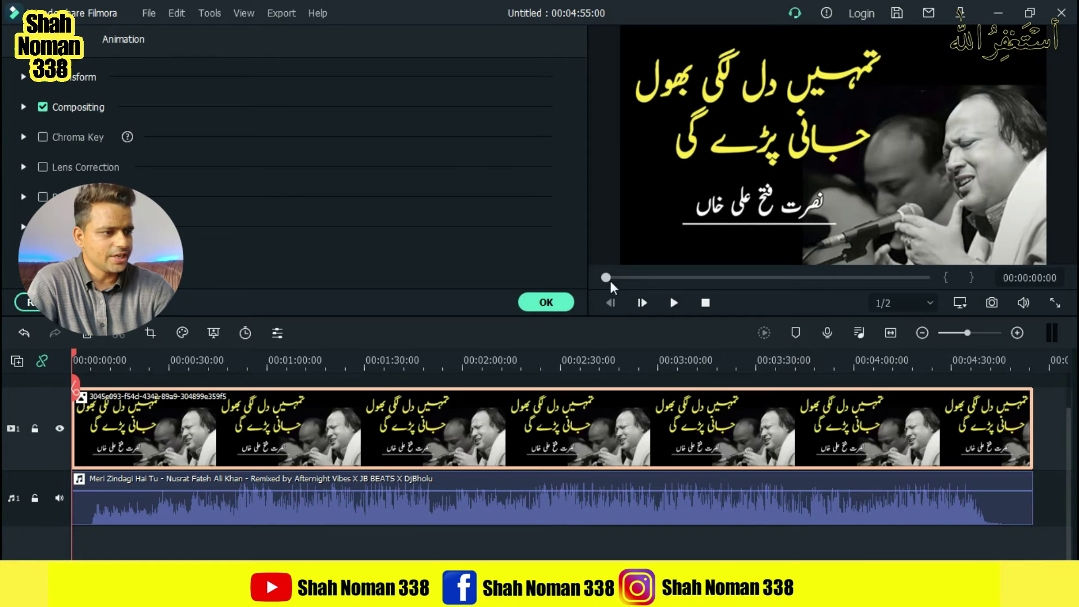
pyautogui.click(545, 302)
pyautogui.click(889, 335)
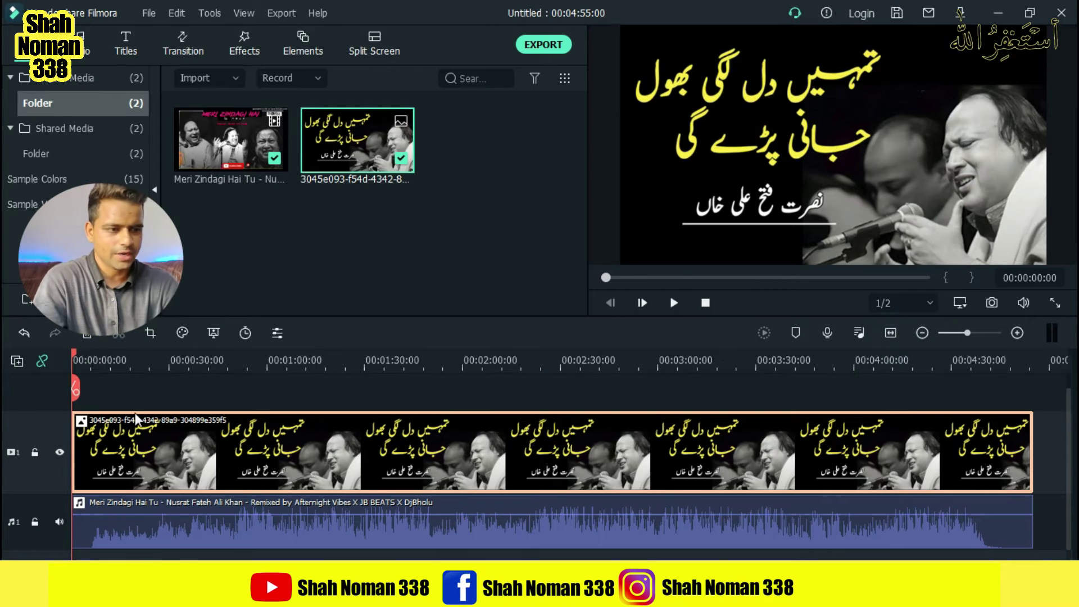
# Step: Split the audio clip at 00:00:05:20 and delete the silent part before the cut
pyautogui.scroll(-1, 135, 413)
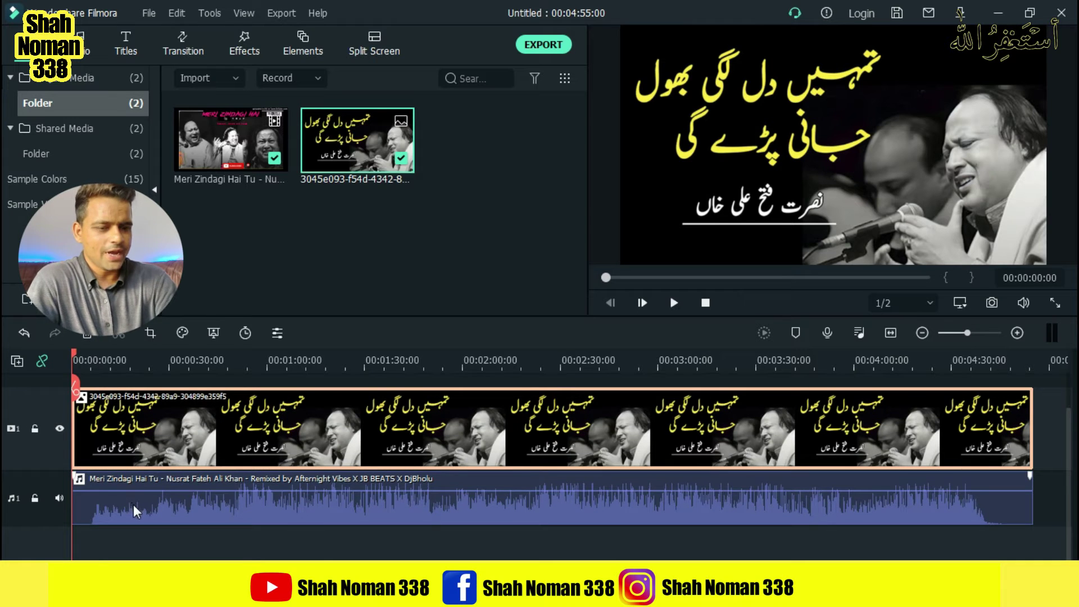
pyautogui.click(192, 497)
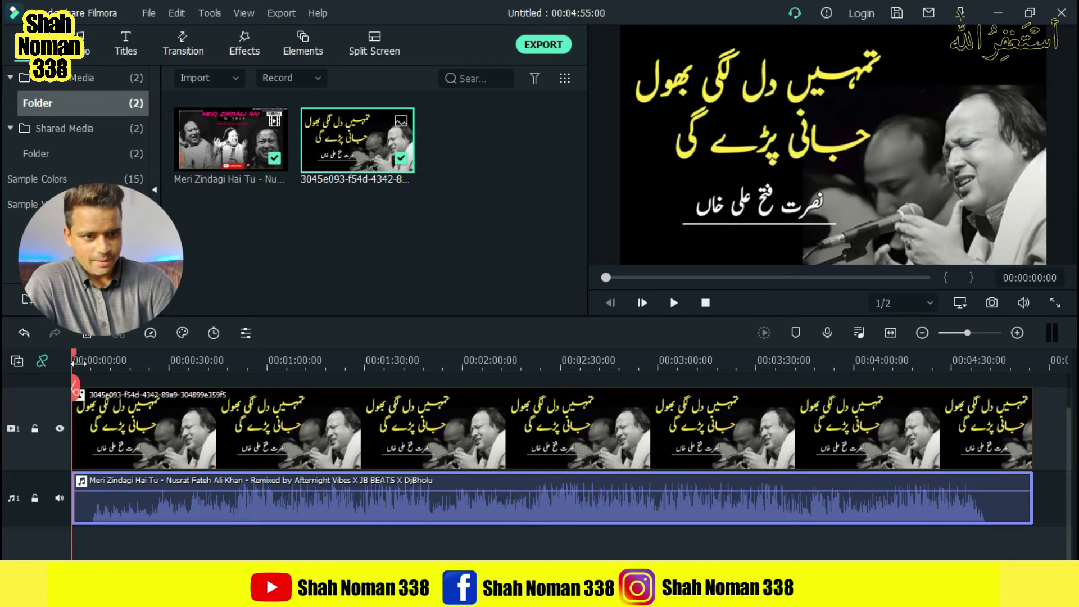
pyautogui.moveTo(74, 357); pyautogui.dragTo(90, 362)
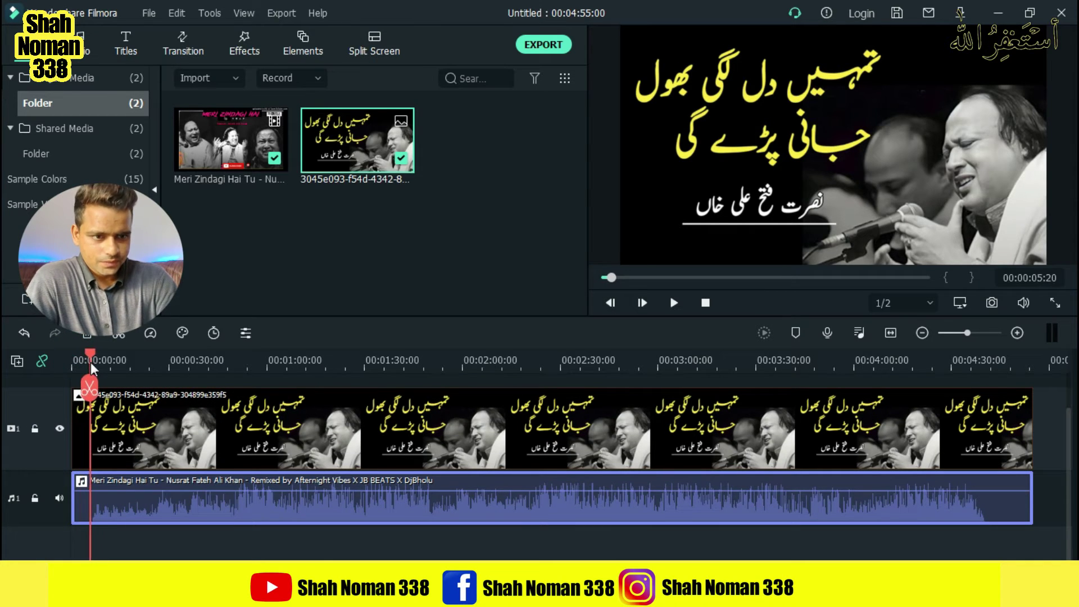
pyautogui.click(92, 398)
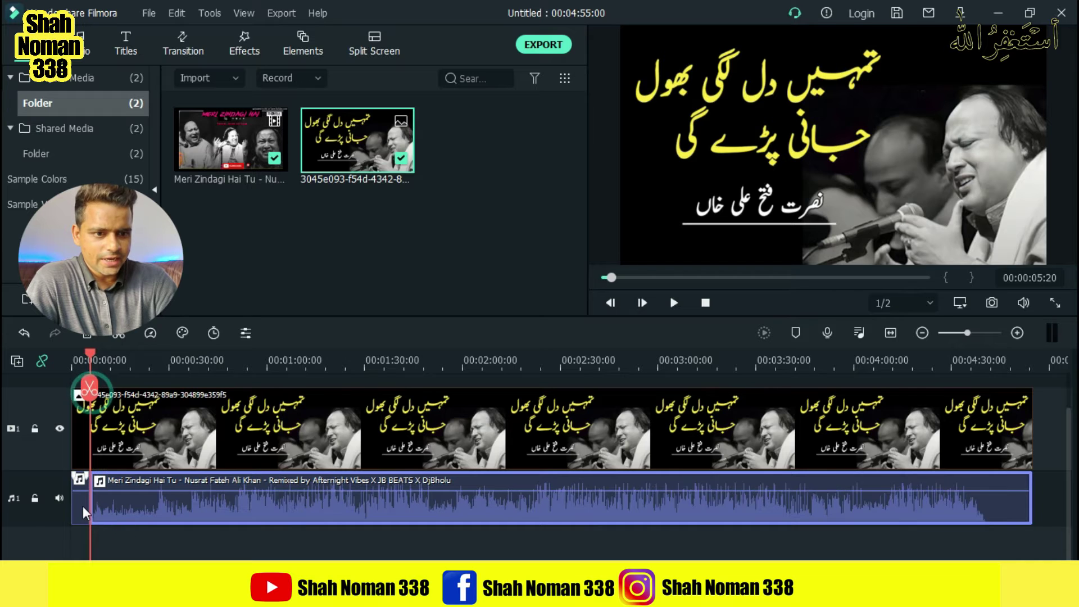
pyautogui.click(83, 506)
pyautogui.press('Delete')
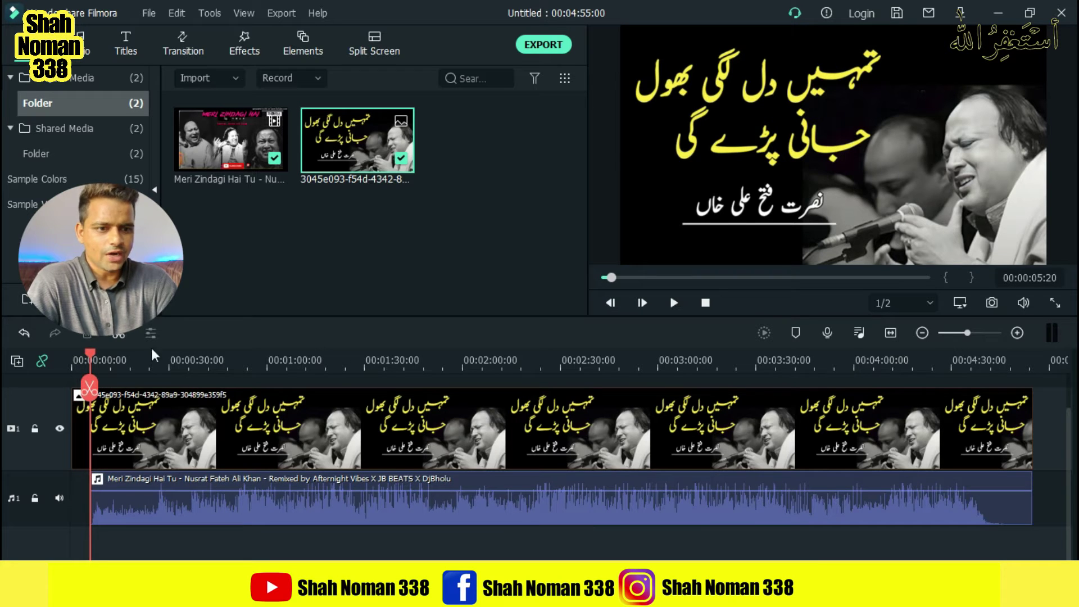
# Step: Split the audio clip at 00:04:43:02 and delete the silent part after the cut
pyautogui.moveTo(108, 358); pyautogui.dragTo(993, 360)
pyautogui.click(1015, 497)
pyautogui.hotkey('ctrl', 'b')
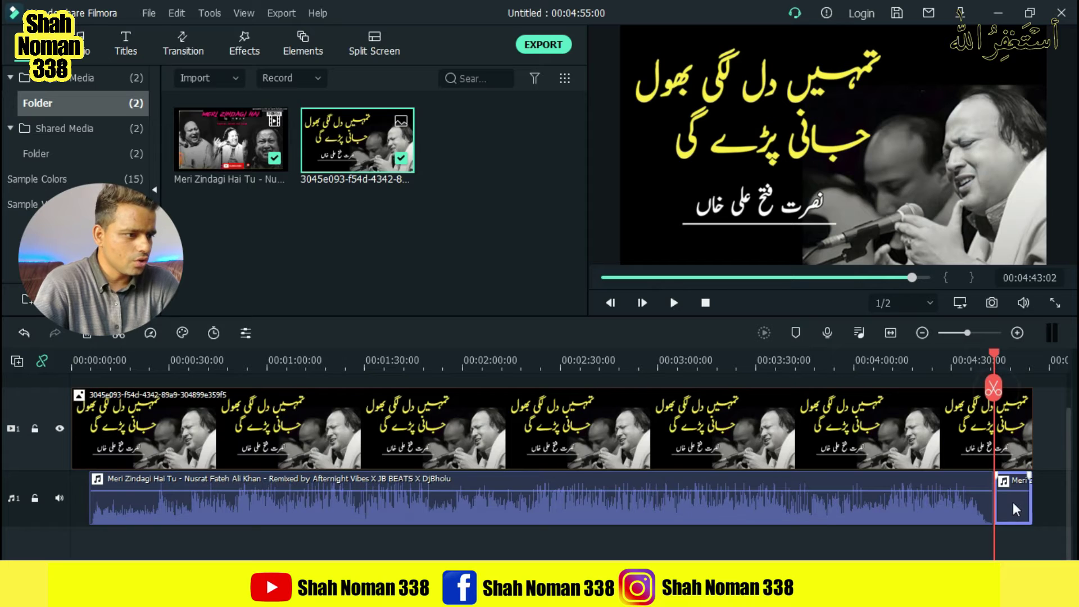
pyautogui.doubleClick(1013, 501)
pyautogui.press('Delete')
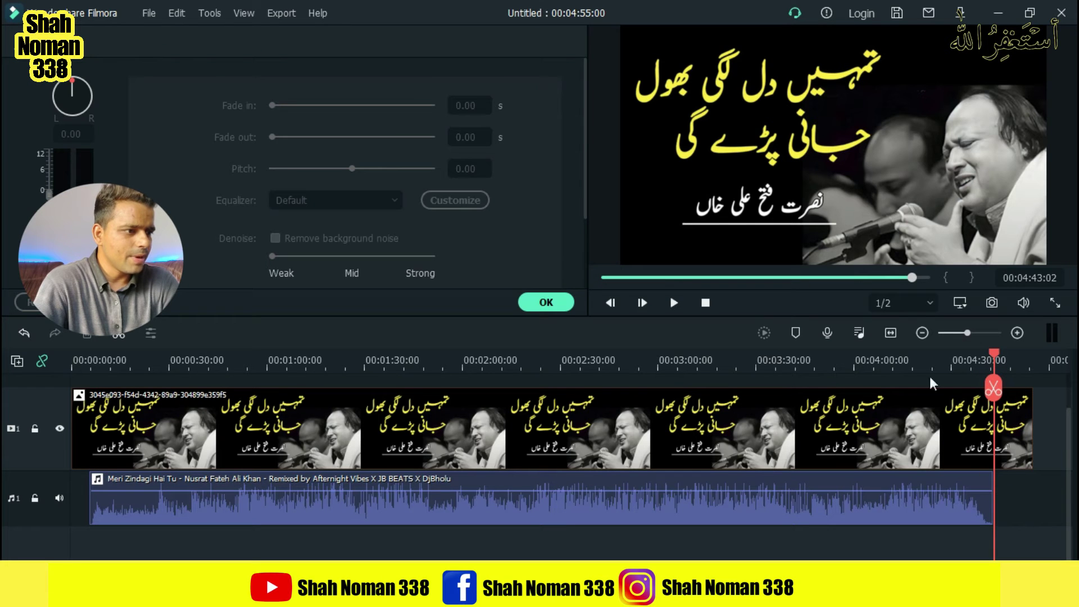
pyautogui.click(547, 304)
# Step: Move the trimmed audio clip to the very start of its track and return the playhead to 00:00:00:00
pyautogui.click(809, 508)
pyautogui.moveTo(808, 507); pyautogui.dragTo(734, 506)
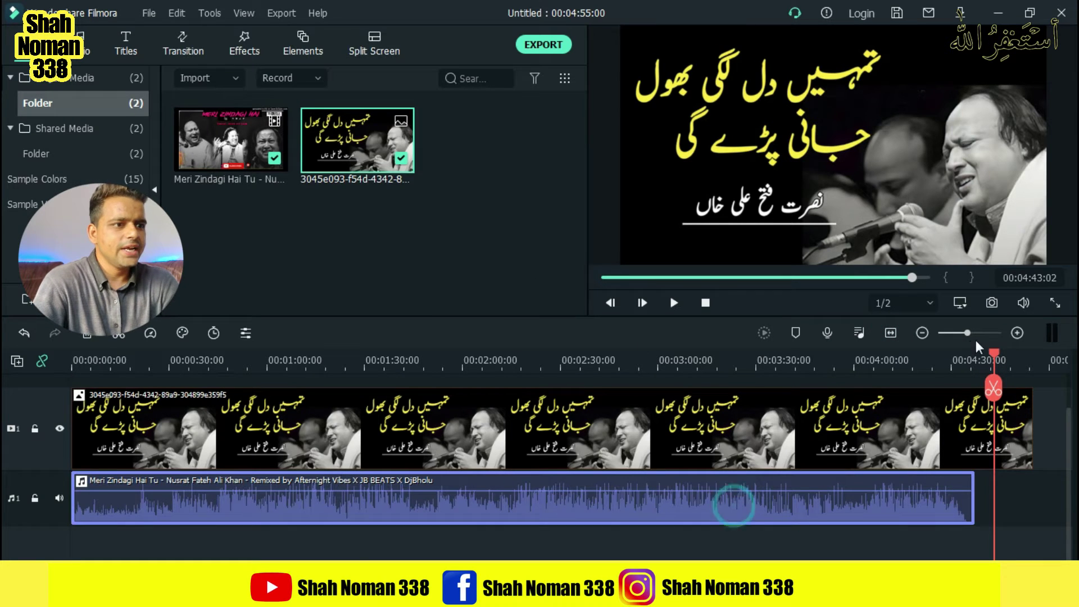
pyautogui.moveTo(990, 352); pyautogui.dragTo(5, 412)
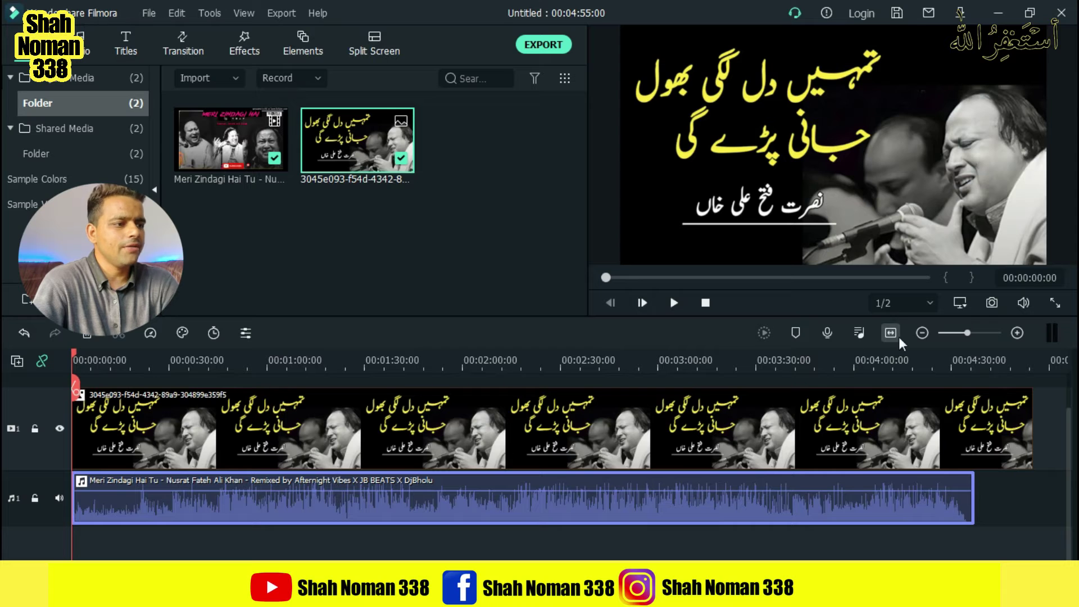
# Step: Move the trimmed audio clip on its track so that it starts at 00:00:04:15
pyautogui.scroll(1, 394, 478)
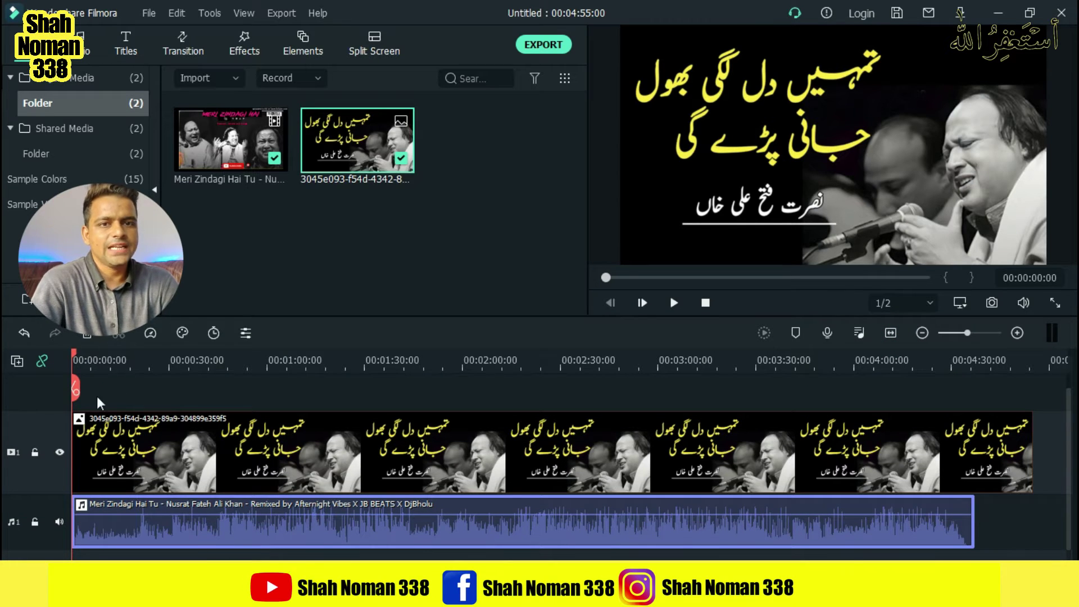
pyautogui.moveTo(73, 352); pyautogui.dragTo(86, 353)
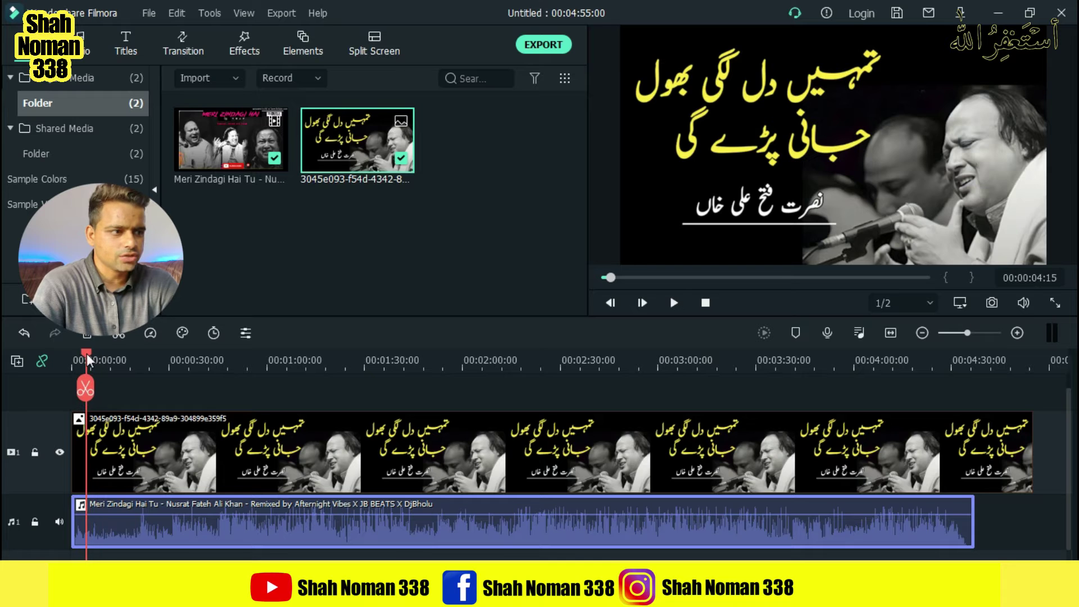
pyautogui.doubleClick(102, 512)
pyautogui.click(546, 302)
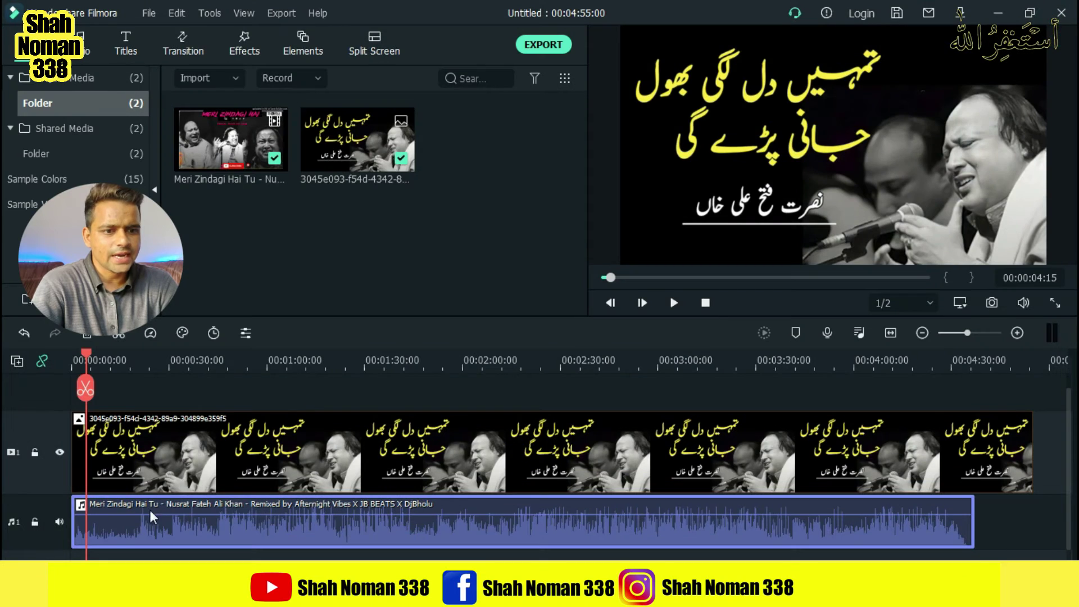
pyautogui.moveTo(132, 538); pyautogui.dragTo(146, 538)
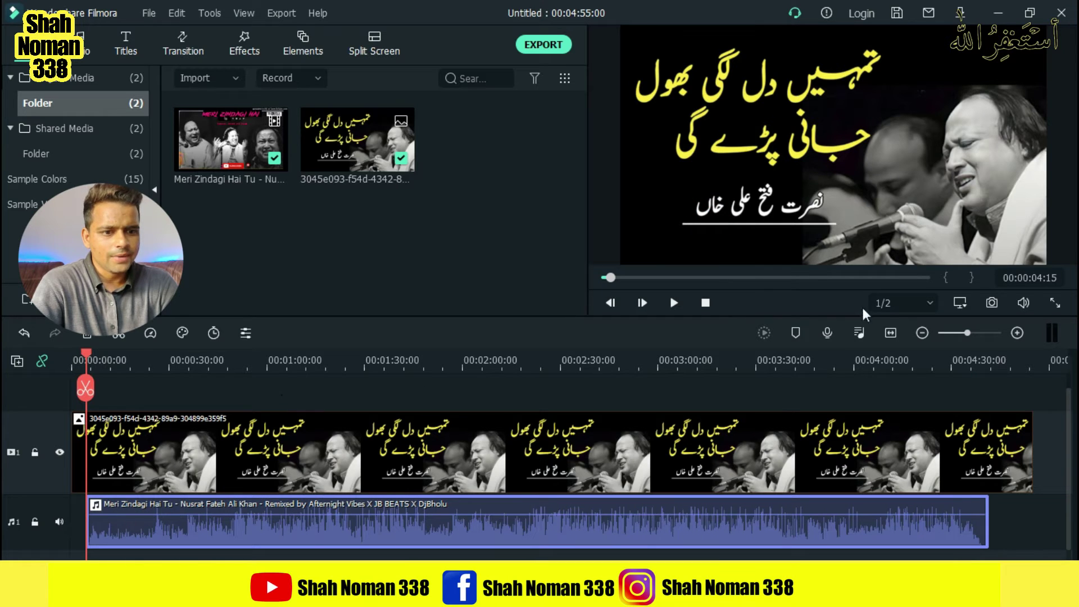
# Step: Trim the end of the picture clip to 00:04:44:19 and return the playhead to 00:00:00:00
pyautogui.click(915, 278)
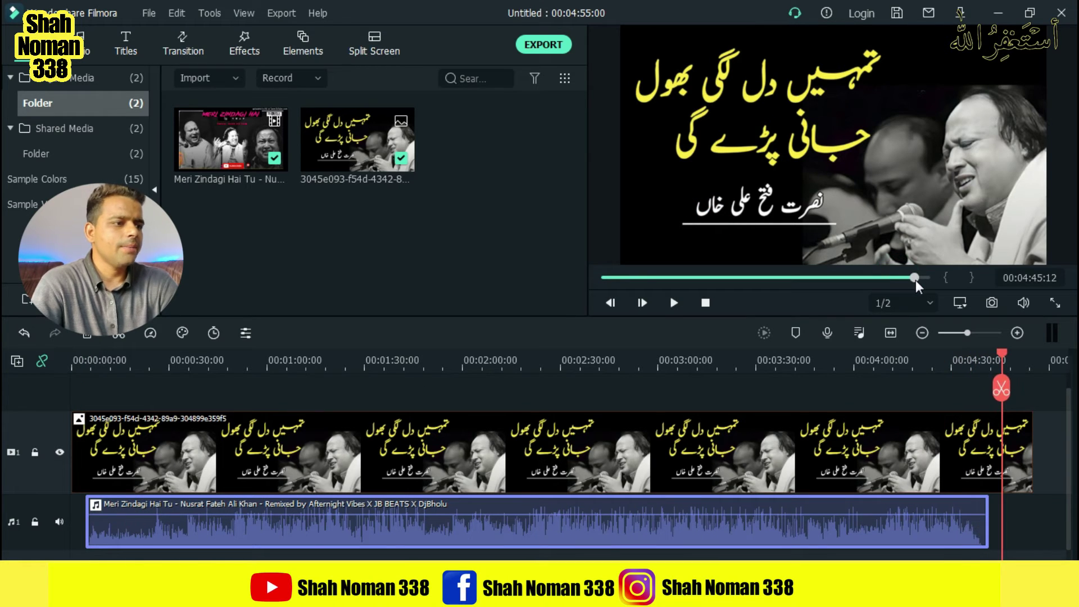
pyautogui.click(929, 436)
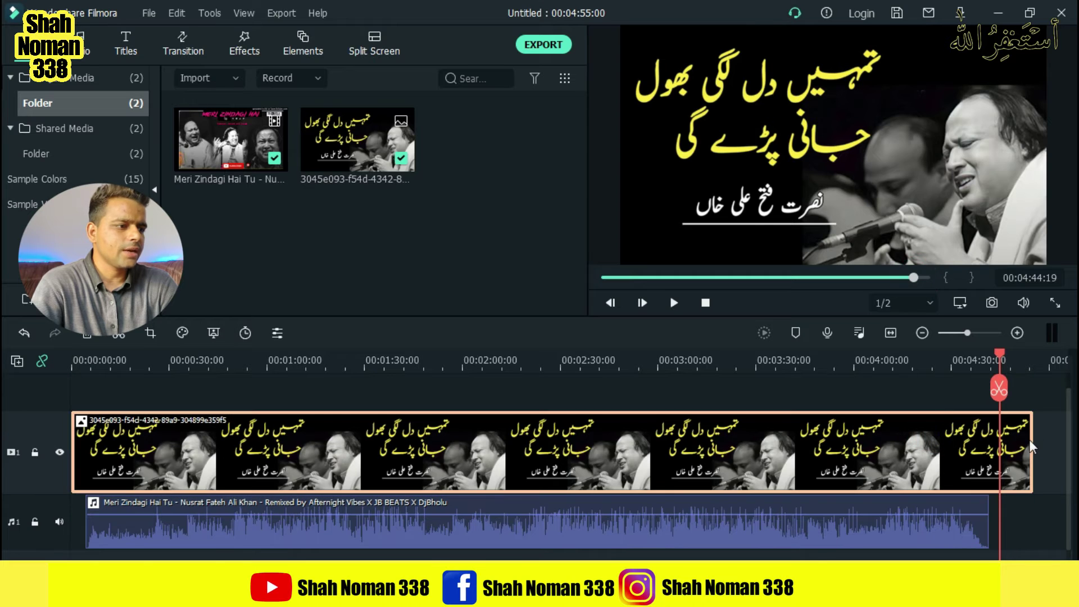
pyautogui.moveTo(1031, 439); pyautogui.dragTo(1001, 444)
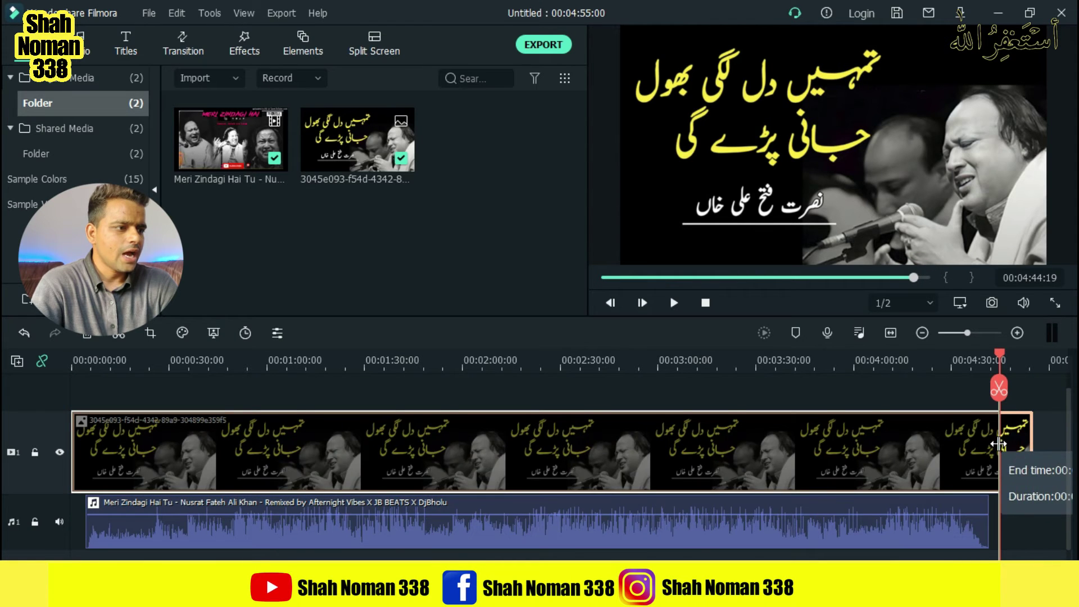
pyautogui.moveTo(1000, 388); pyautogui.dragTo(146, 388)
pyautogui.moveTo(81, 404)
pyautogui.mouseDown()
pyautogui.moveTo(853, 394)
pyautogui.moveTo(73, 400)
pyautogui.mouseUp()
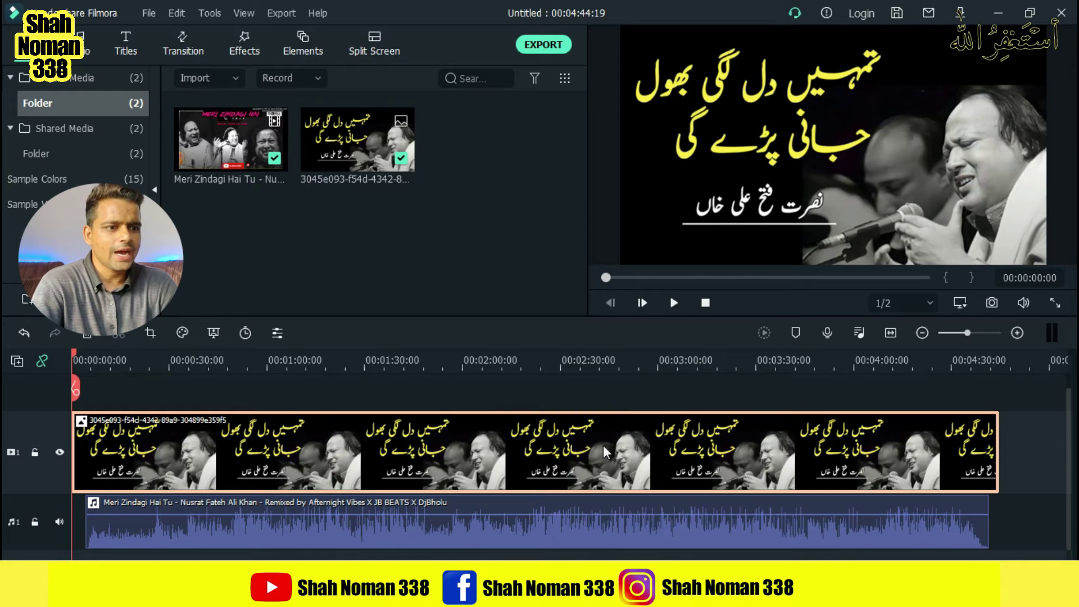
# Step: Fit the whole project in the timeline and set the audio clip's pitch to 1.00
pyautogui.click(560, 533)
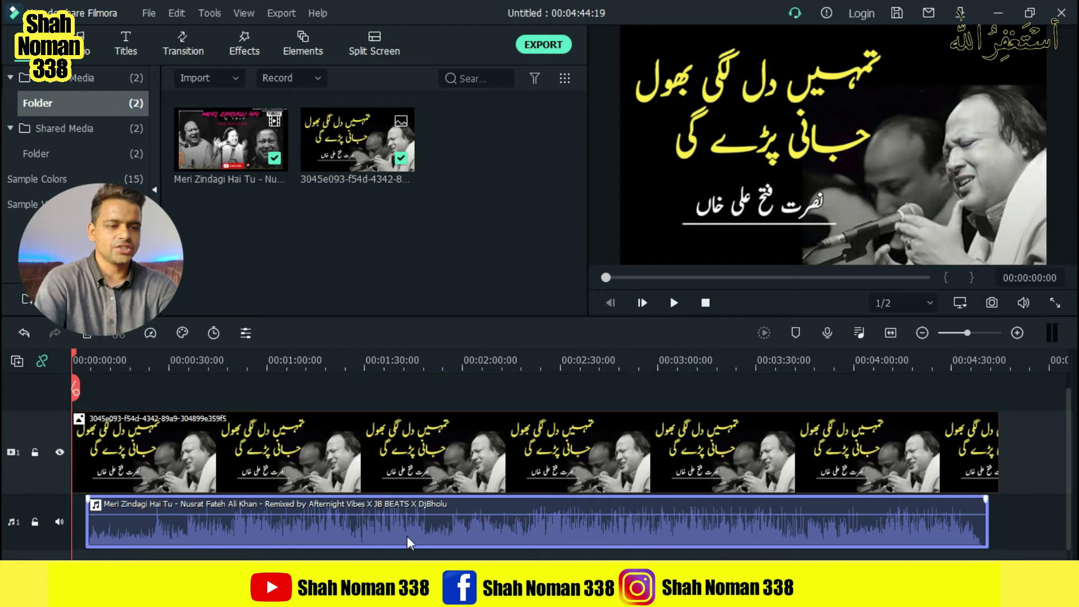
pyautogui.click(891, 333)
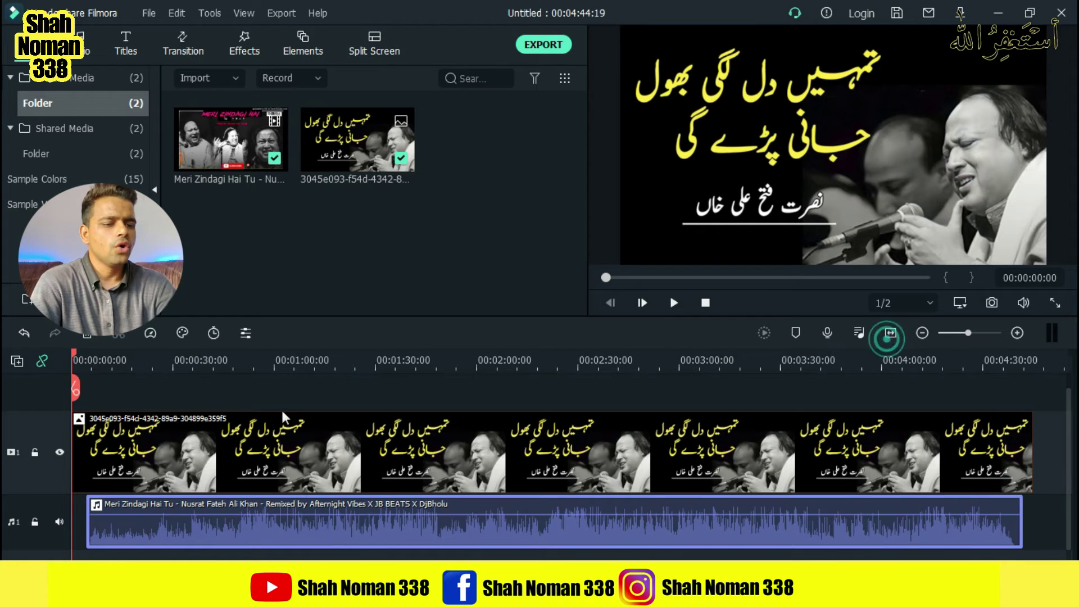
pyautogui.doubleClick(286, 537)
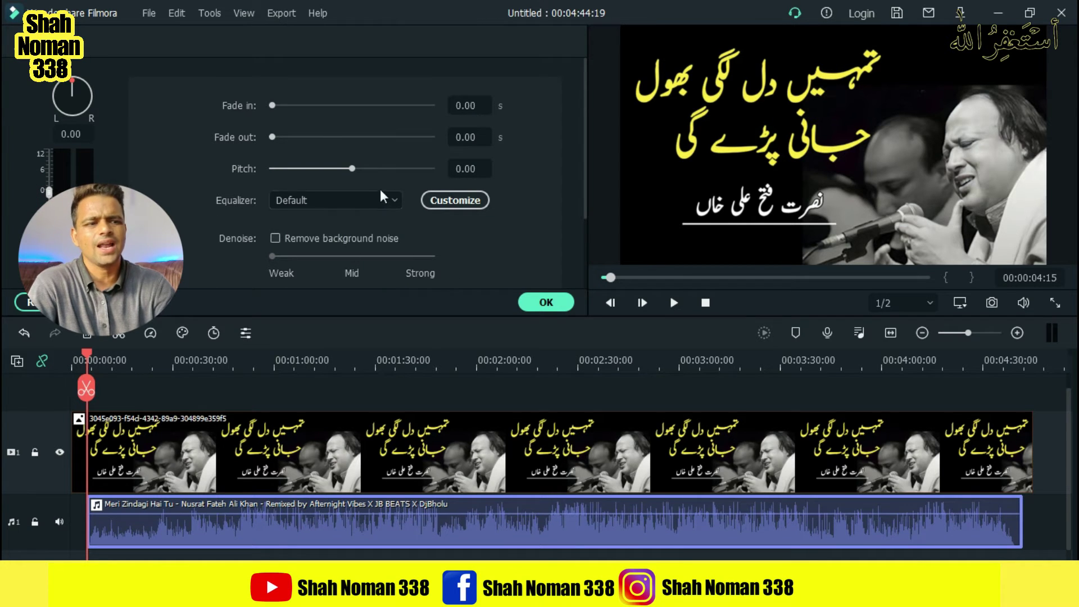
pyautogui.click(352, 169)
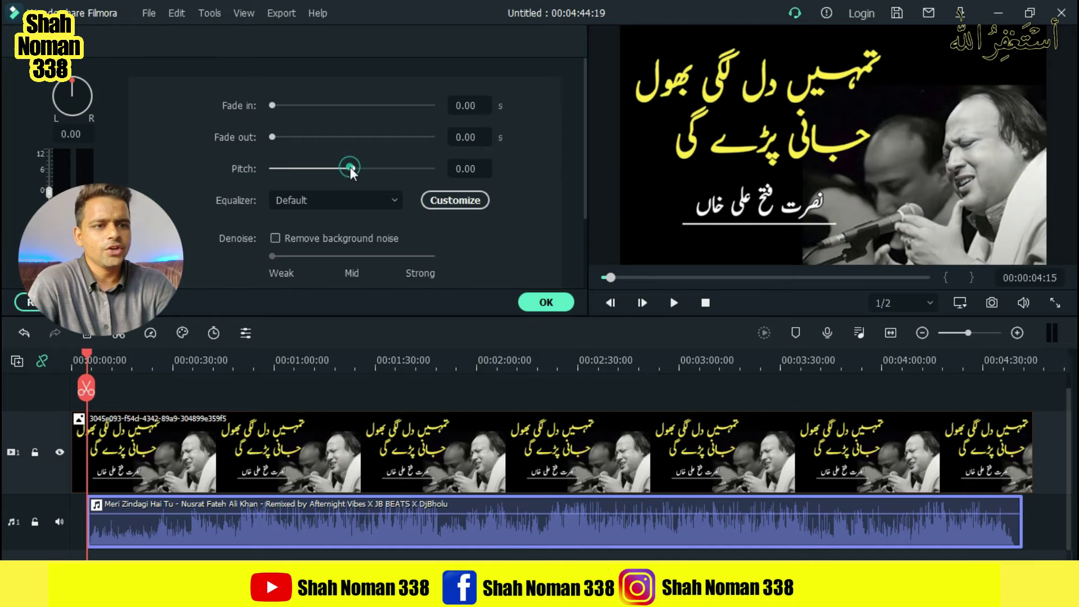
pyautogui.click(354, 169)
pyautogui.click(352, 169)
pyautogui.click(353, 169)
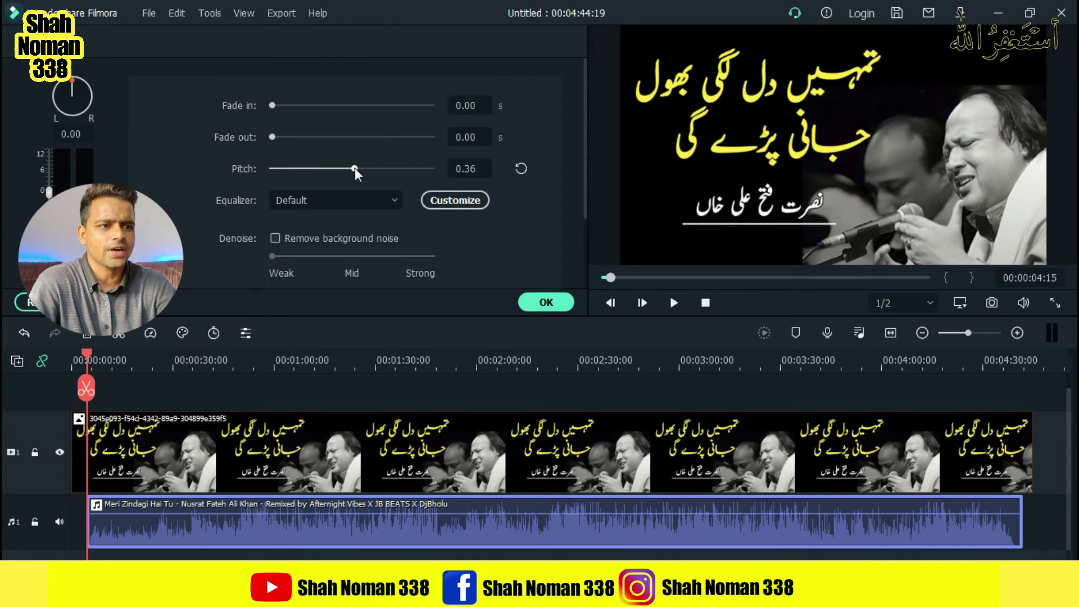
pyautogui.click(356, 171)
pyautogui.click(356, 172)
pyautogui.moveTo(356, 171); pyautogui.dragTo(361, 172)
pyautogui.click(359, 171)
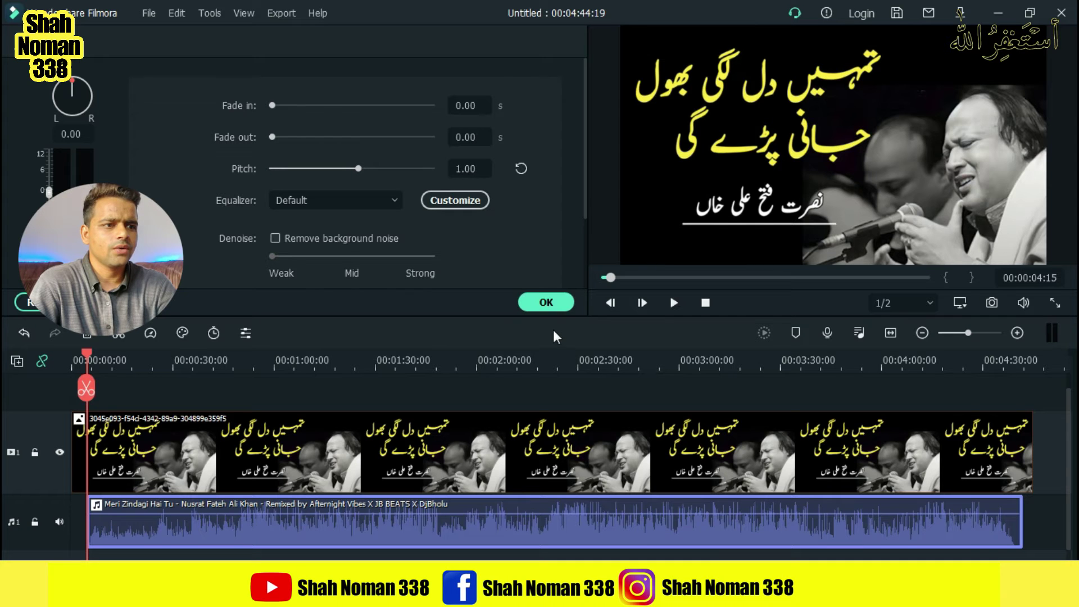
pyautogui.click(546, 303)
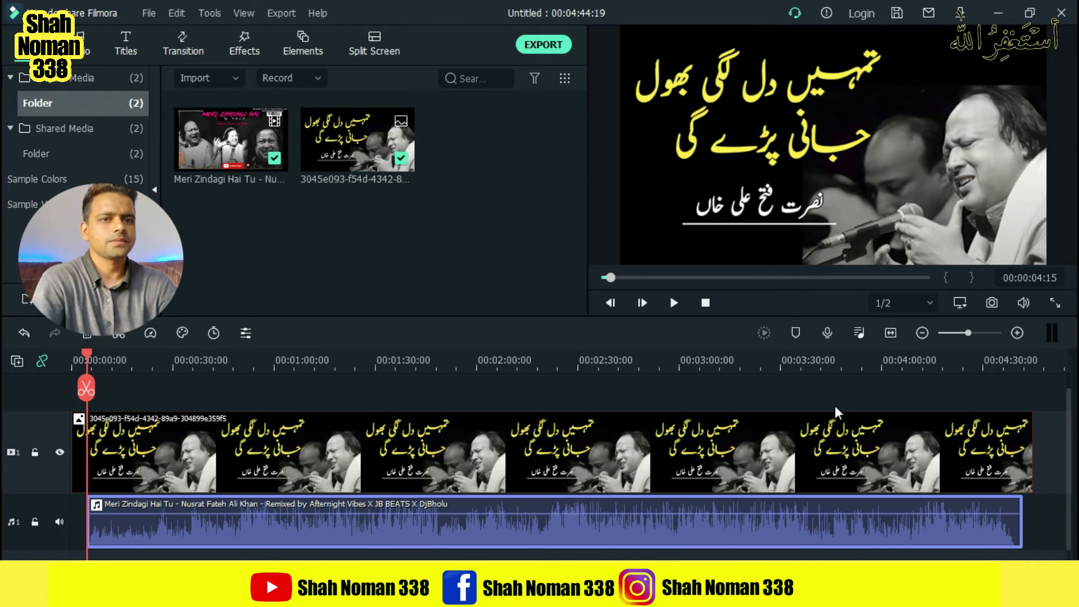
# Step: Preview the Light Leak 4 effect from the favorite effects and apply it to the picture clip
pyautogui.moveTo(88, 360); pyautogui.dragTo(55, 363)
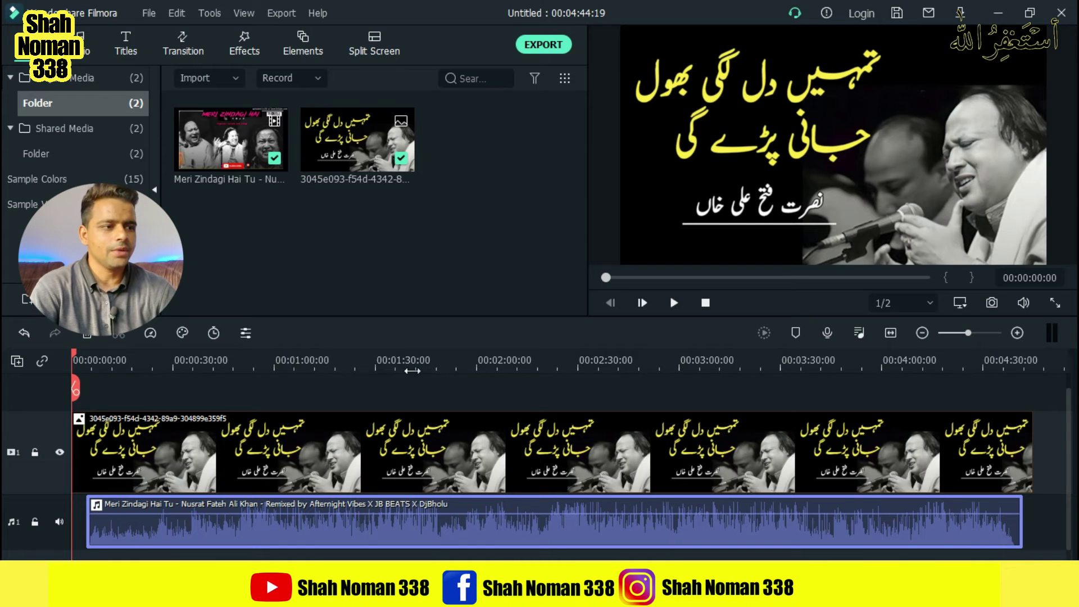
pyautogui.click(434, 445)
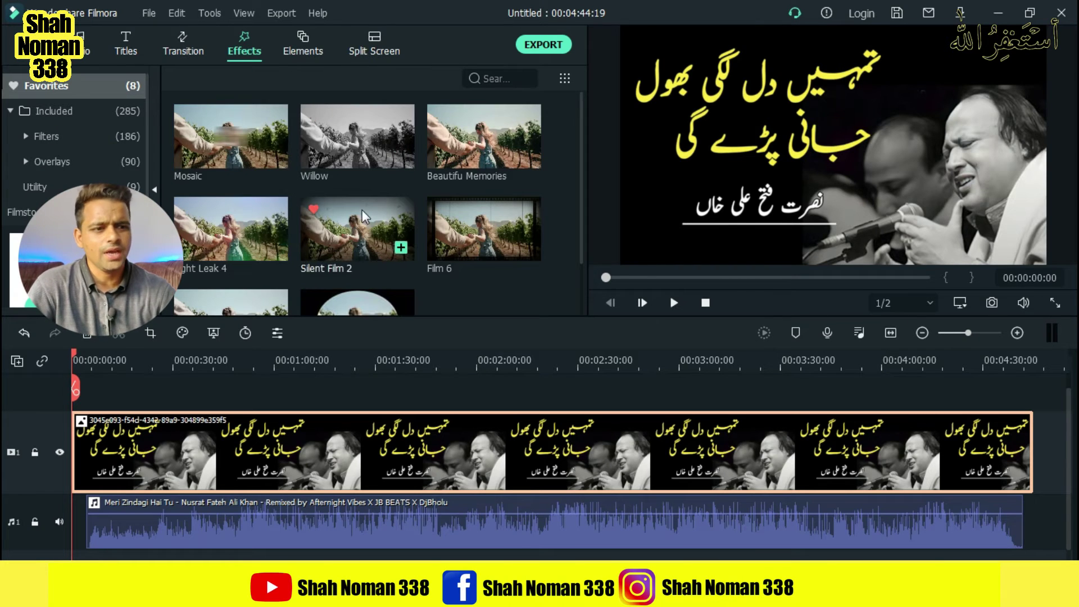
pyautogui.click(274, 247)
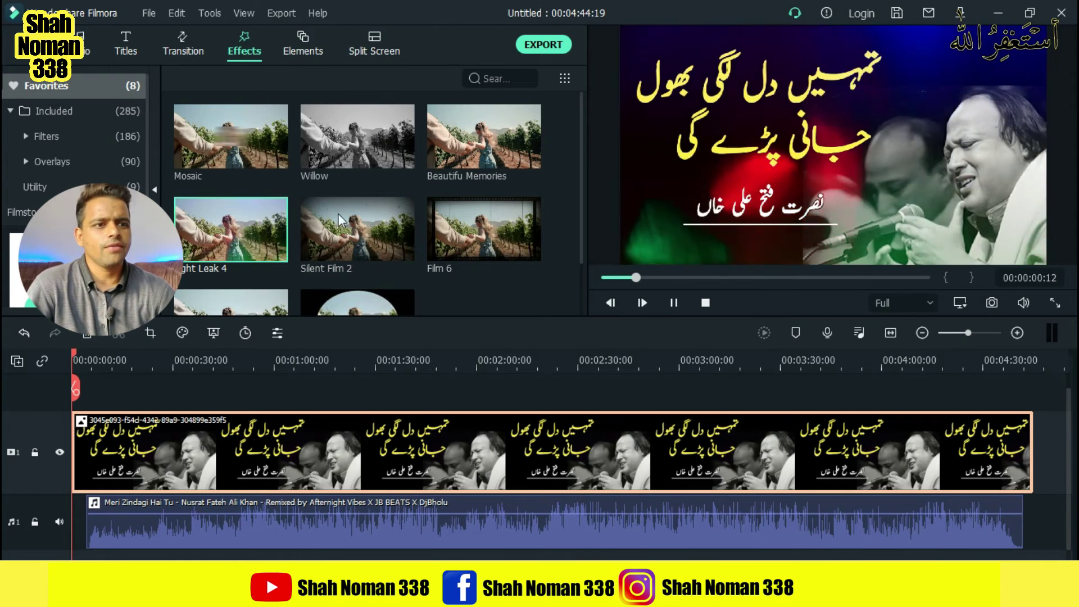
pyautogui.moveTo(227, 248)
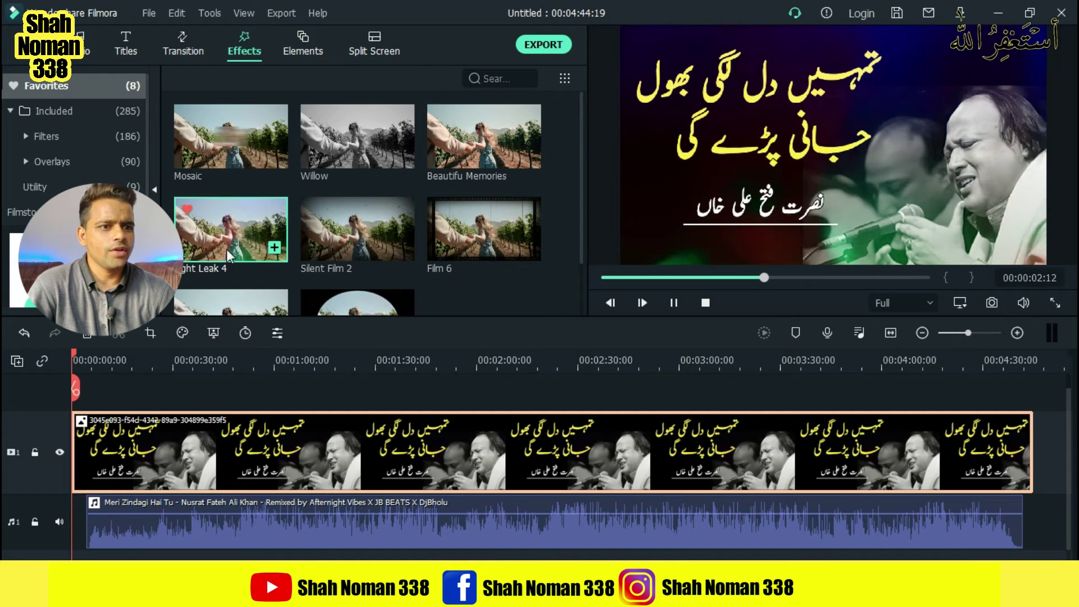
pyautogui.moveTo(227, 249); pyautogui.dragTo(241, 434)
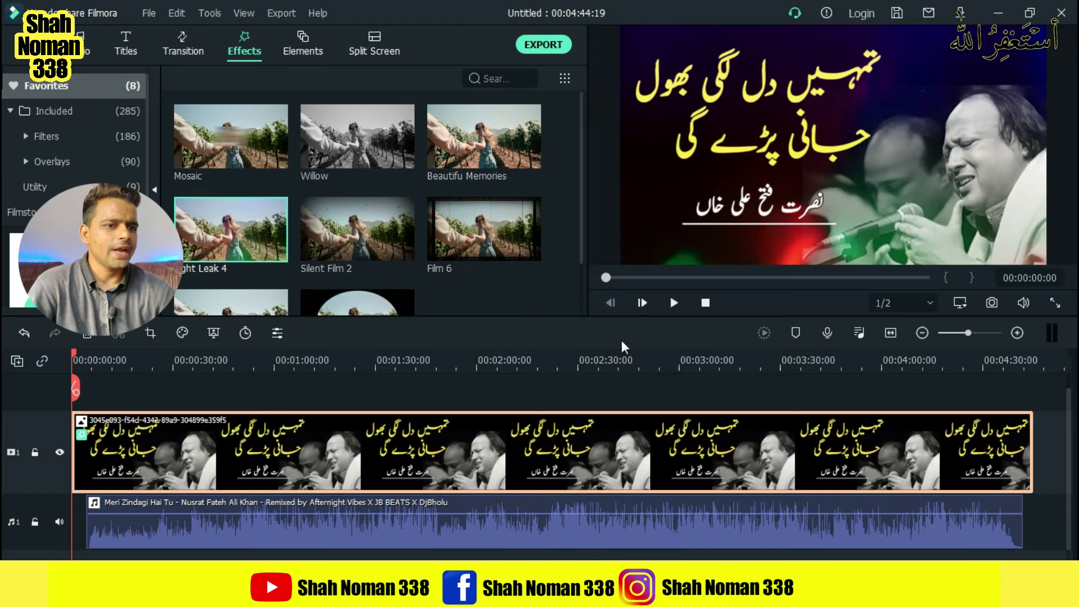
# Step: Preview the picture clip's light leak effect at the beginning and near the end of the video
pyautogui.press('space')
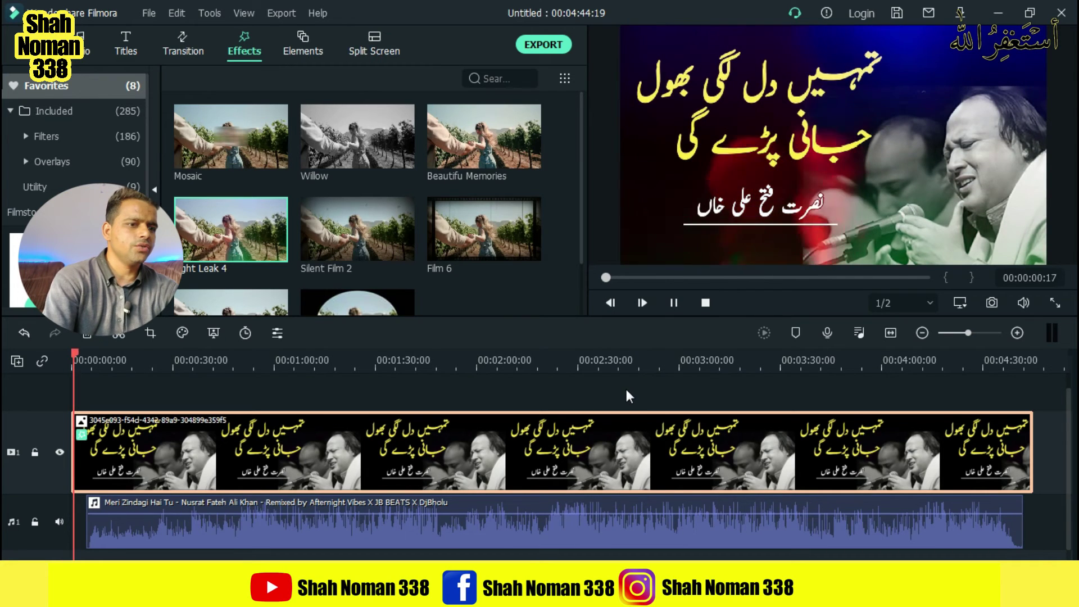
pyautogui.press('space')
pyautogui.click(626, 529)
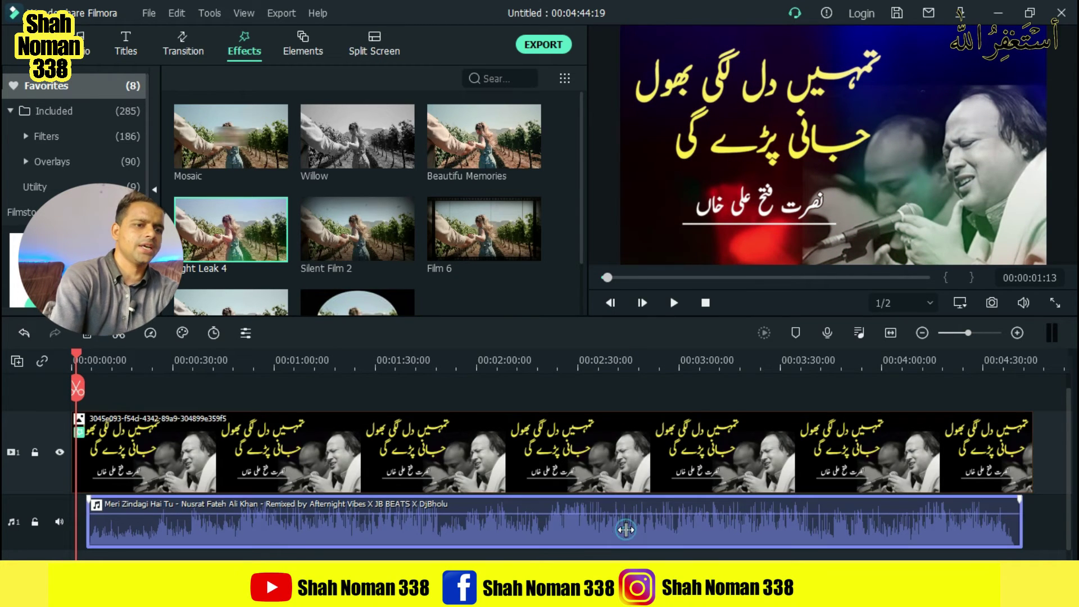
pyautogui.click(693, 436)
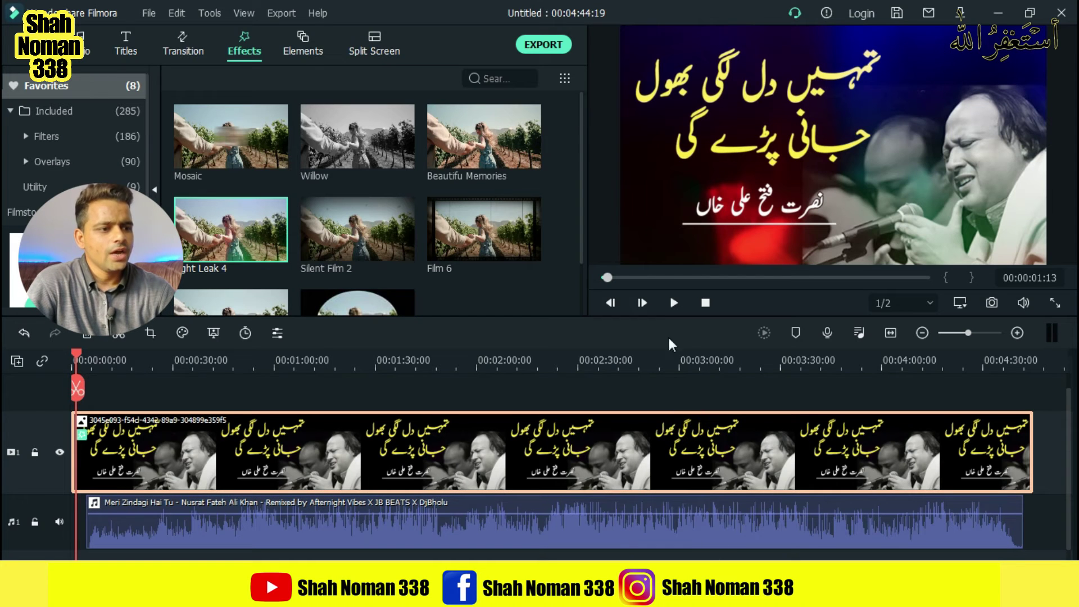
pyautogui.moveTo(607, 278); pyautogui.dragTo(911, 297)
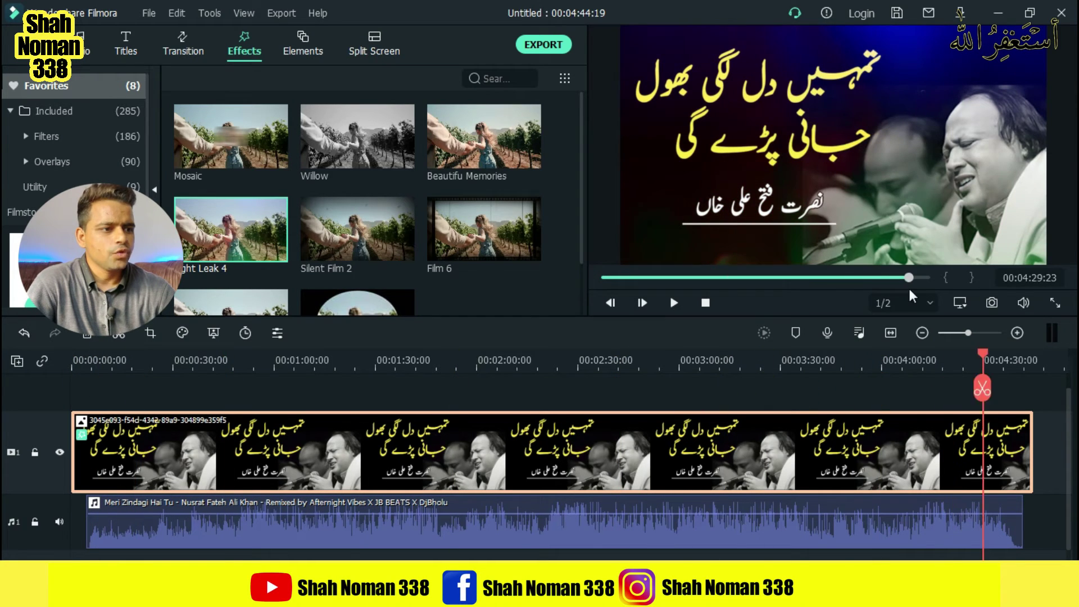
pyautogui.press('Home')
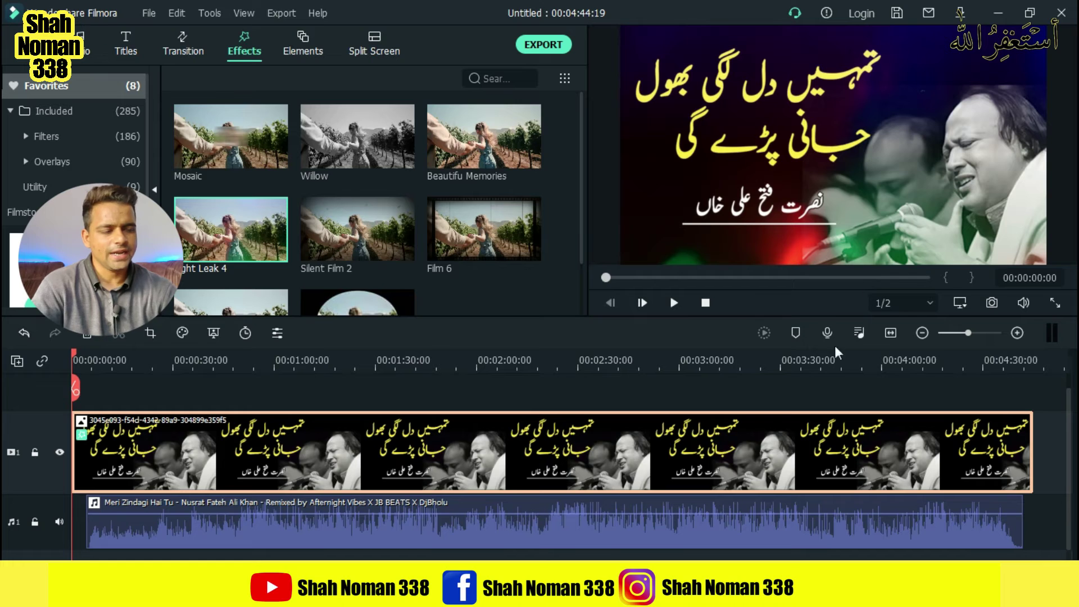
pyautogui.moveTo(658, 278); pyautogui.dragTo(955, 287)
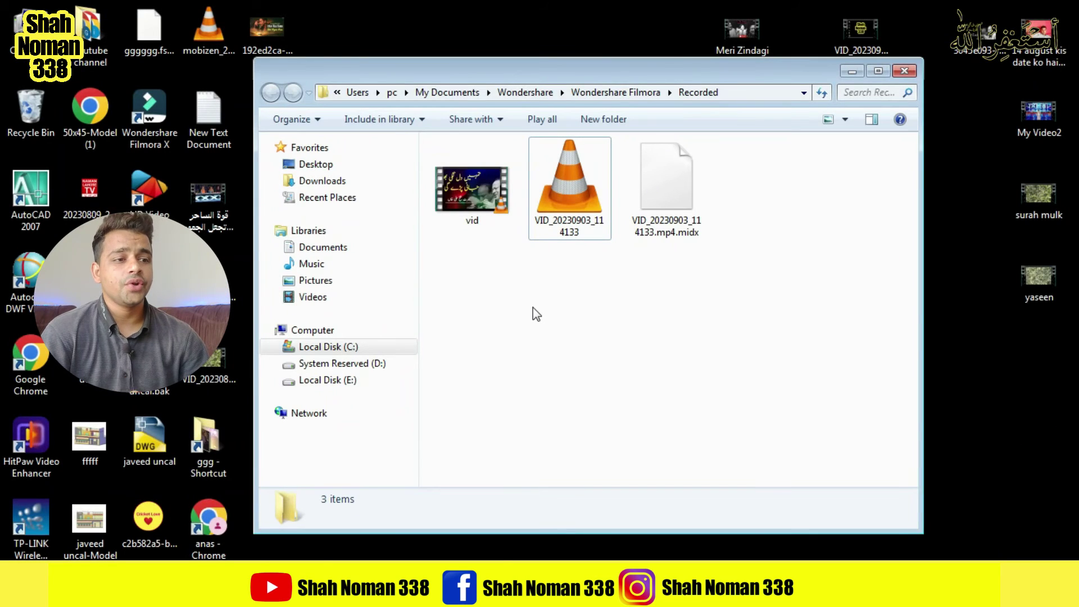
# Step: Rename the exported video file vid in the Recorded folder as 123
pyautogui.rightClick(484, 191)
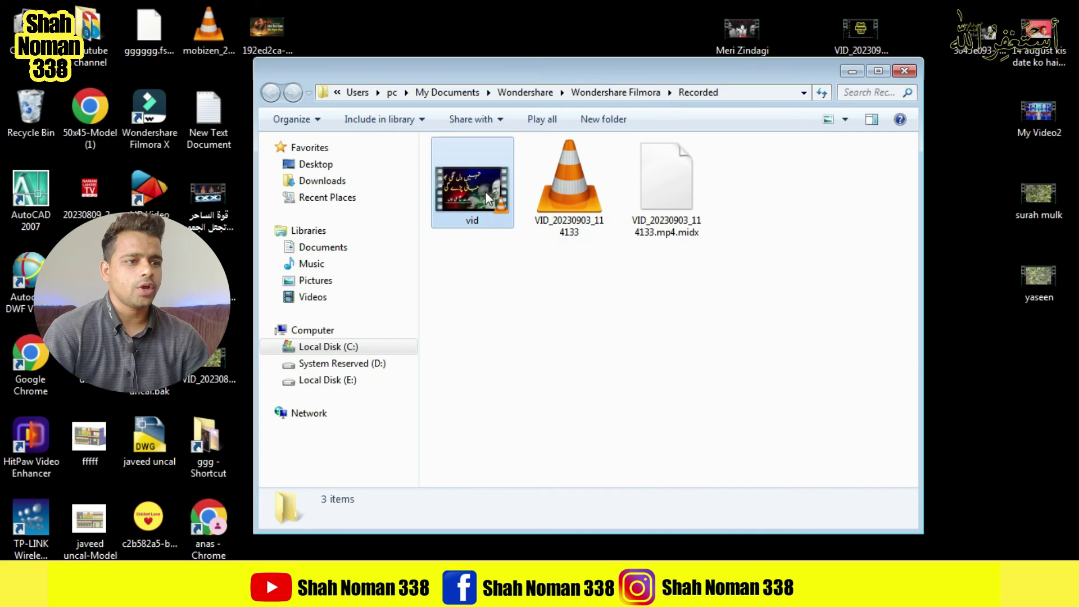
pyautogui.click(537, 497)
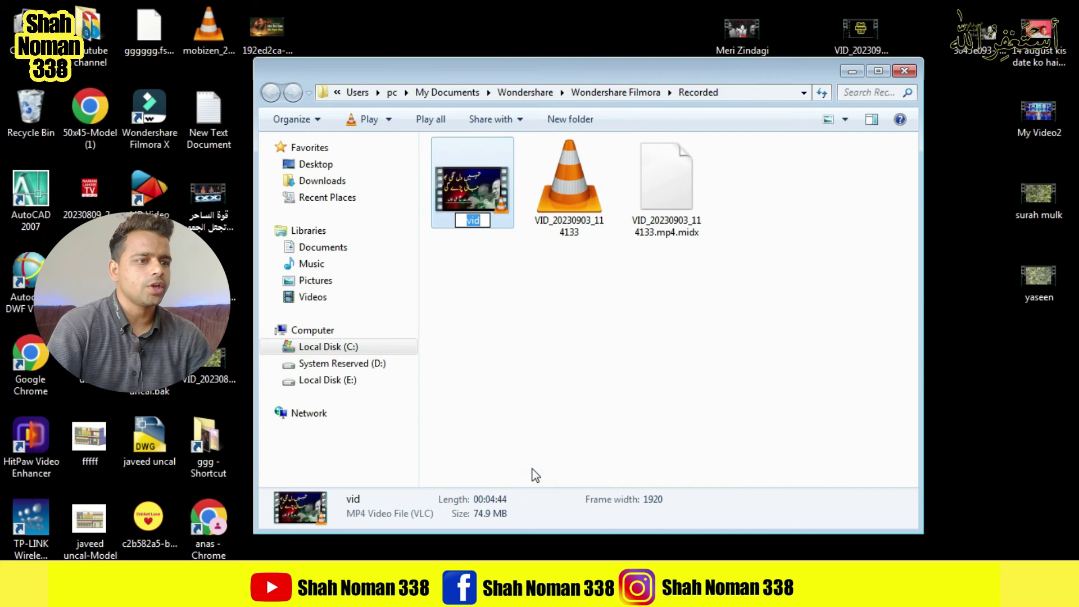
pyautogui.write('123')
pyautogui.click(537, 362)
# Step: Move the file 123 from the Recorded folder to the desktop, close the folder window and refresh the desktop
pyautogui.moveTo(576, 76); pyautogui.dragTo(581, 136)
pyautogui.moveTo(497, 242); pyautogui.dragTo(521, 51)
pyautogui.click(906, 131)
pyautogui.rightClick(545, 172)
pyautogui.click(573, 217)
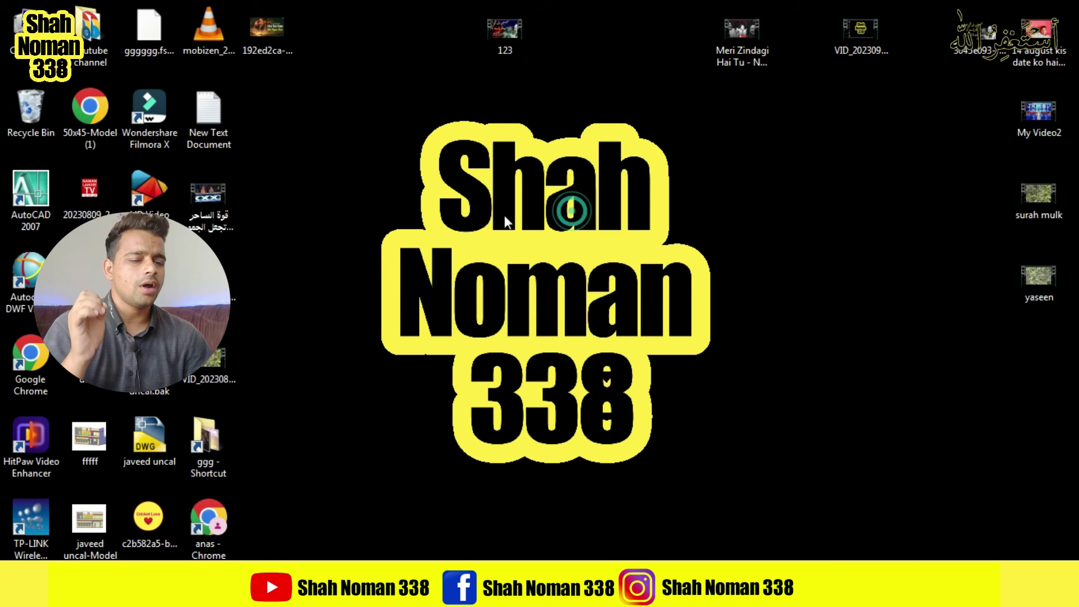
# Step: Open the Nusrat Fateh Ali Khan HD Official channel from the desktop's youtube channel folder and start a new video upload
pyautogui.doubleClick(93, 39)
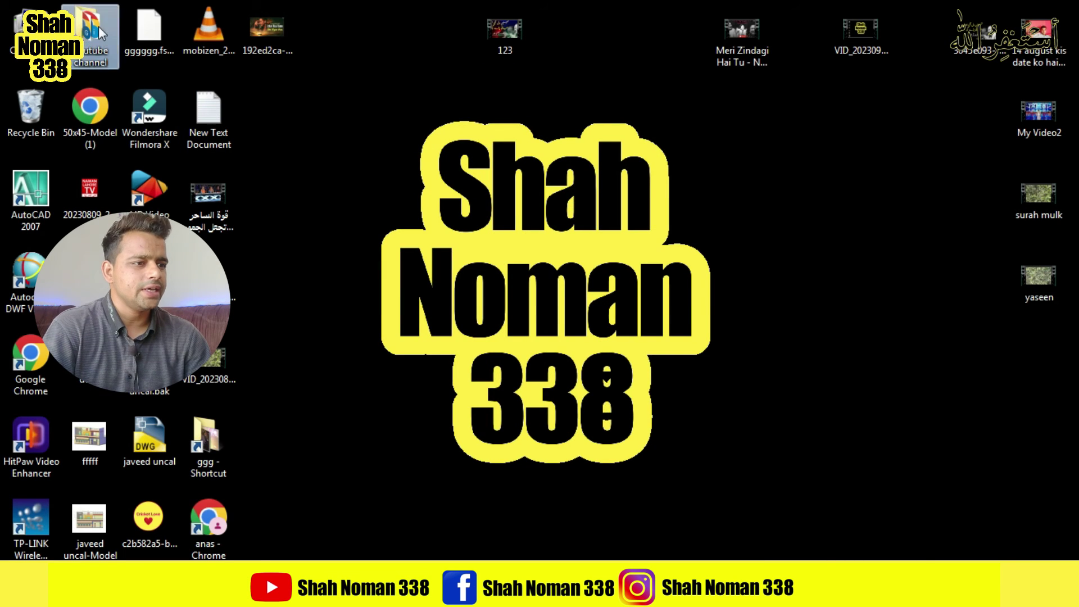
pyautogui.doubleClick(695, 206)
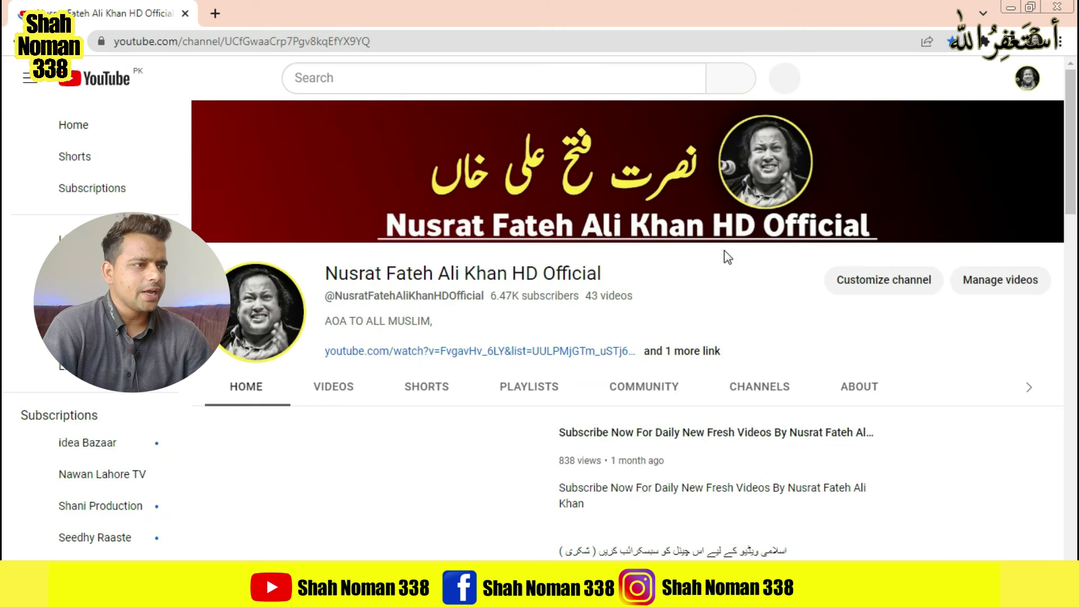
pyautogui.click(943, 79)
# Step: Close the youtube channel folder, place the browser window below the desktop file 123 and upload that file to YouTube Studio
pyautogui.moveTo(589, 1); pyautogui.dragTo(525, 170)
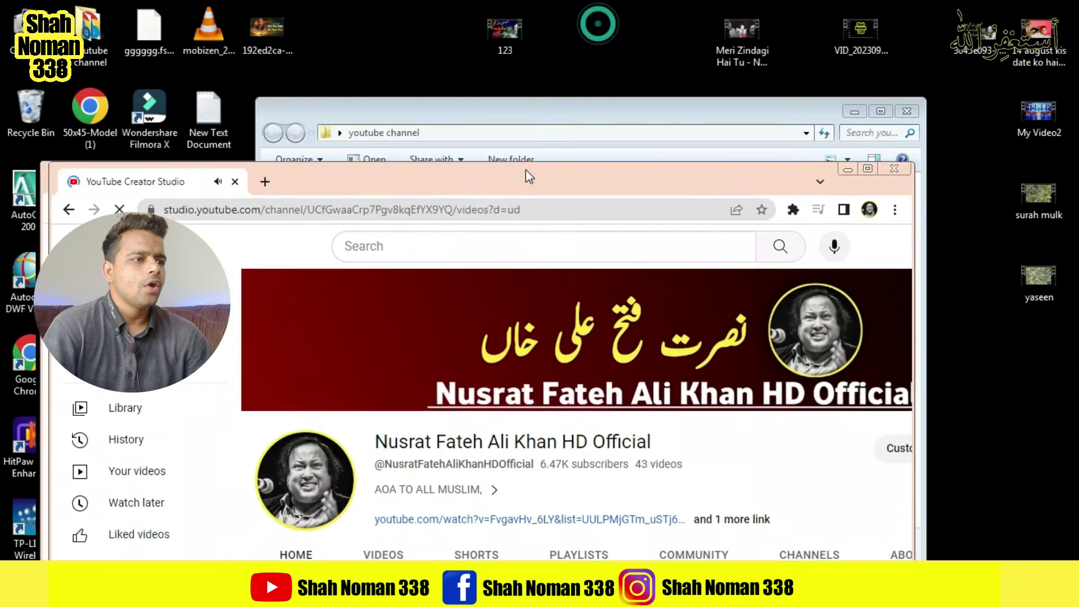
pyautogui.click(906, 112)
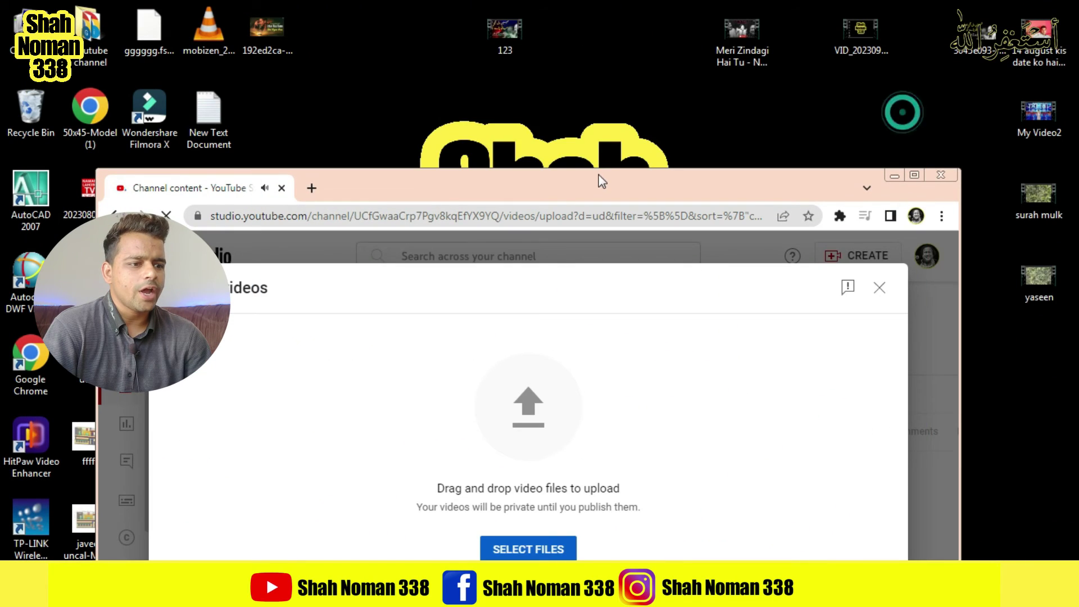
pyautogui.moveTo(625, 188); pyautogui.dragTo(602, 113)
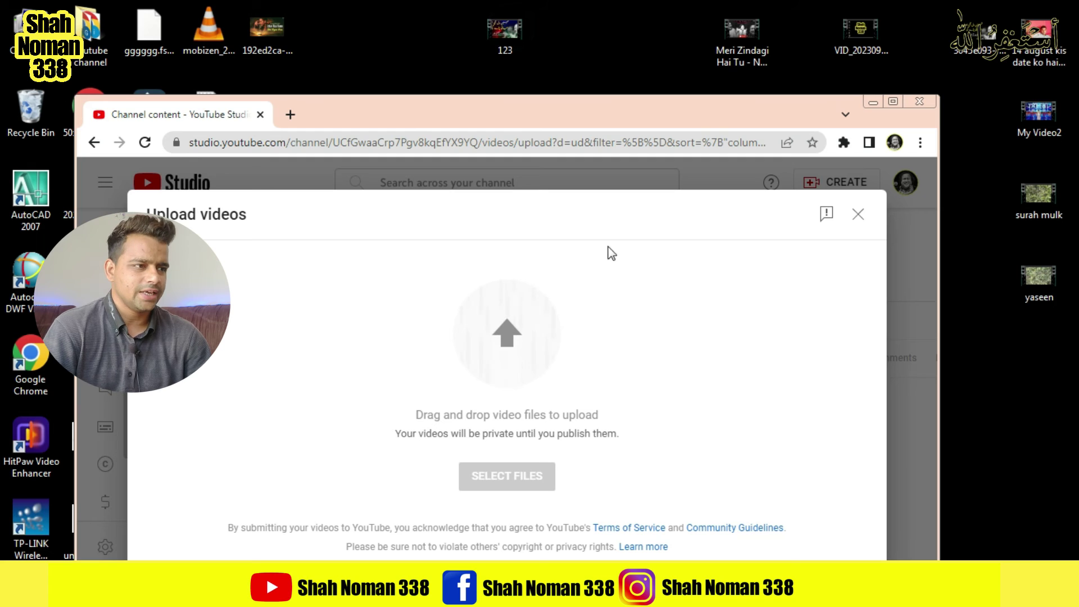
pyautogui.moveTo(866, 194); pyautogui.dragTo(868, 197)
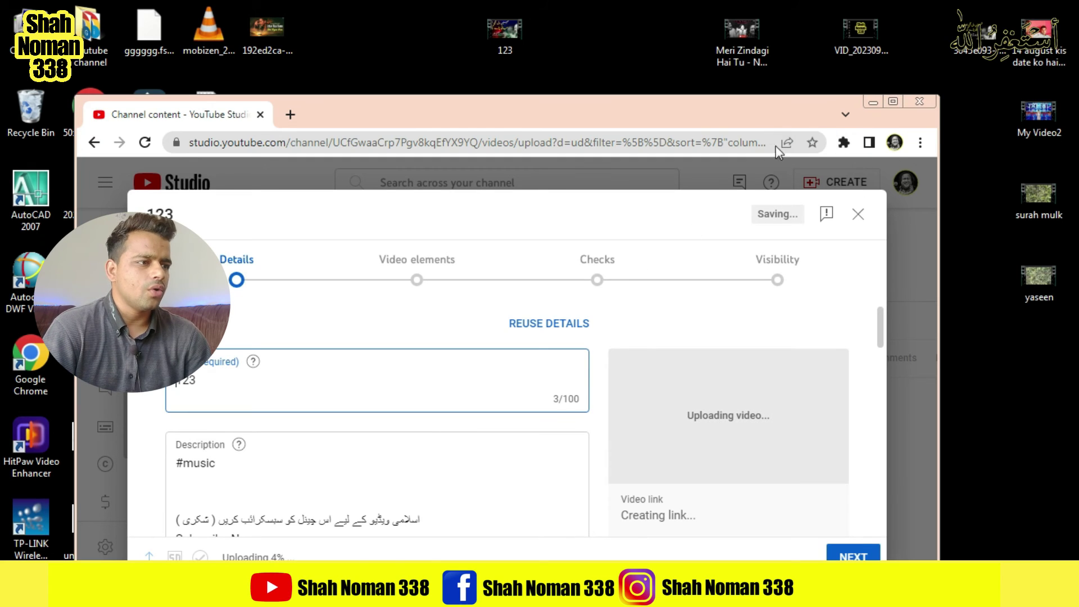
# Step: Maximize the browser window and replace the uploaded video's title with "Ghazal By Nusrat Fateh Ali khAN"
pyautogui.click(893, 103)
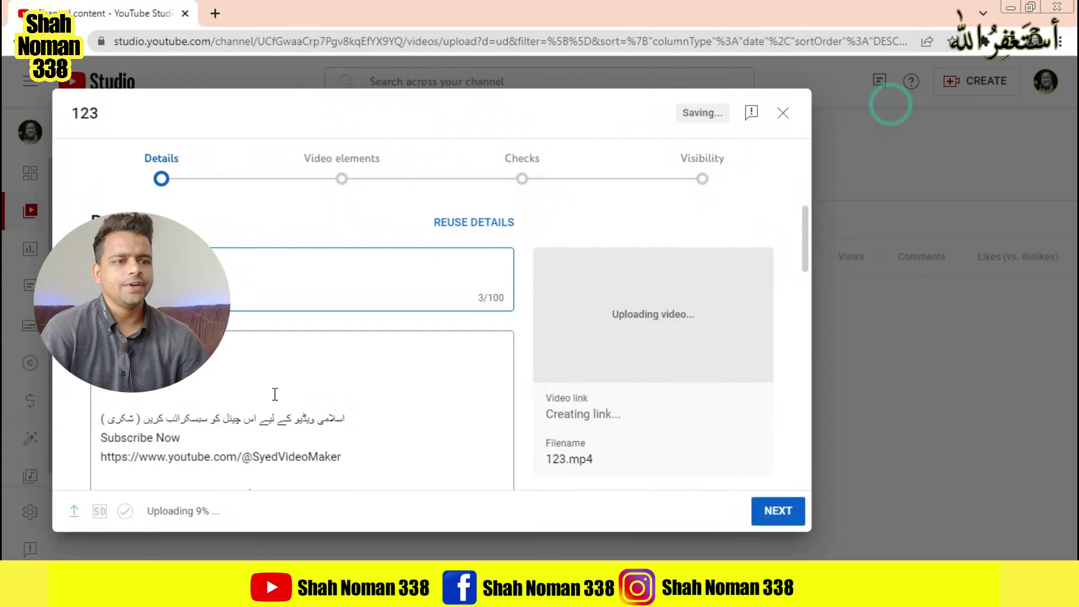
pyautogui.click(290, 296)
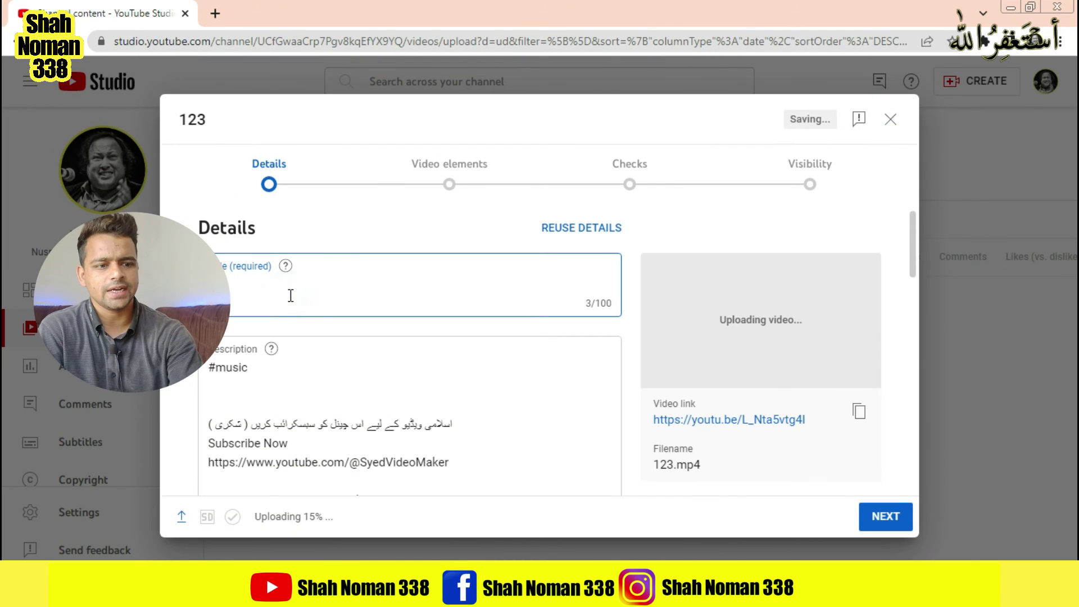
pyautogui.press('BackSpace')
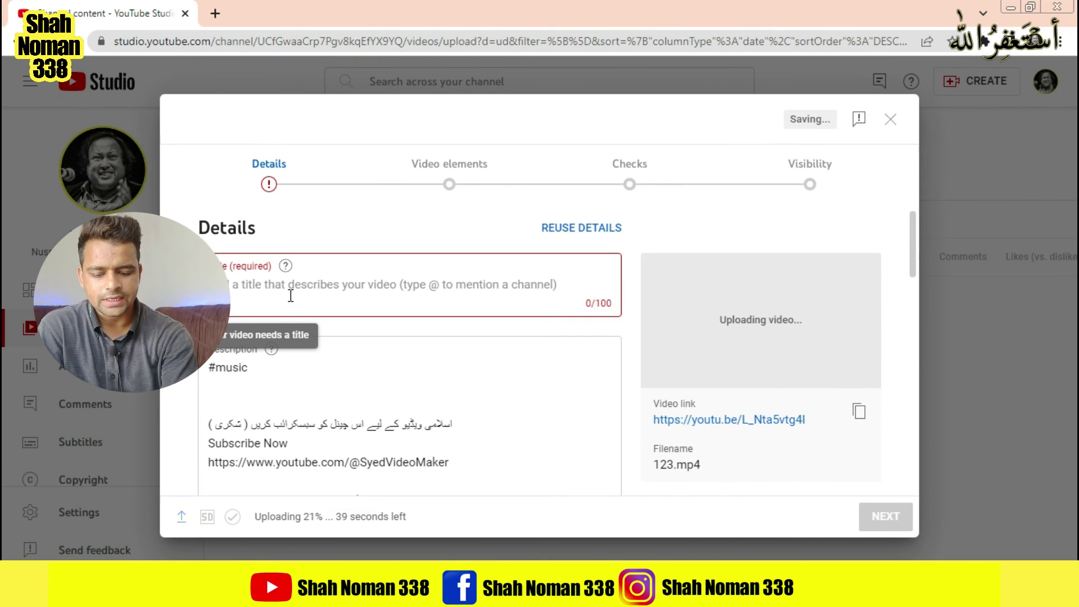
pyautogui.write('Ghazal By Nusrat Fateh Ali khAN')
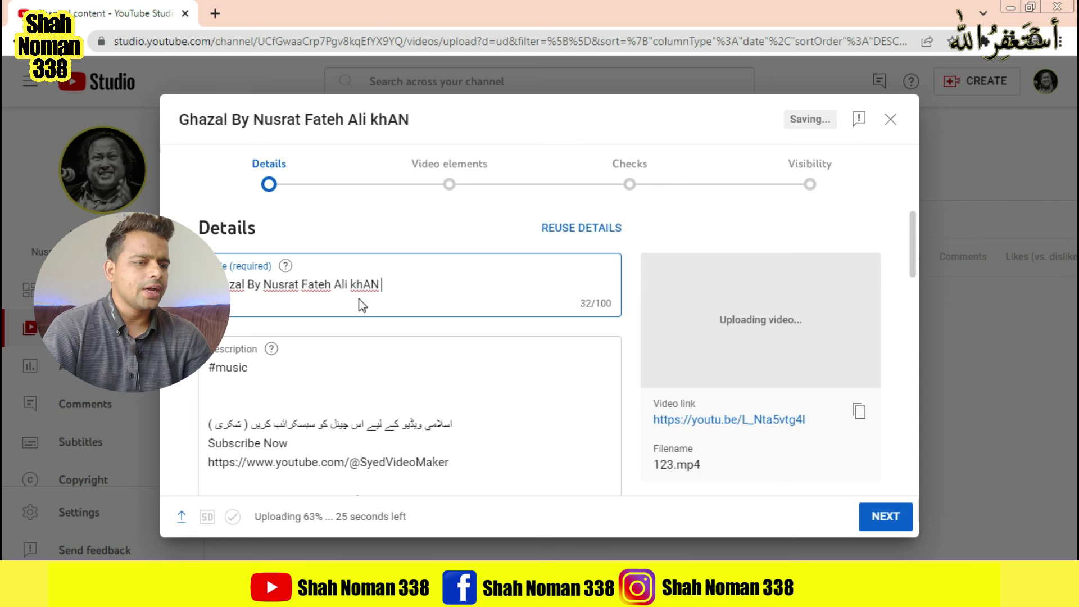
# Step: Proceed through the video elements and checks without additions, save the video with Unlisted visibility and dismiss the uploading notice
pyautogui.click(881, 516)
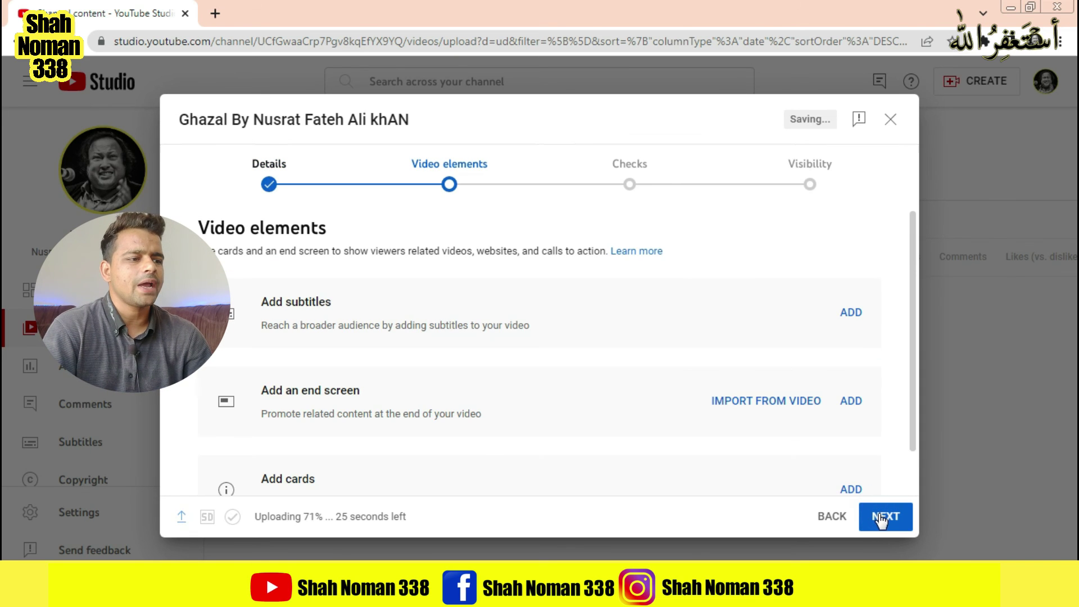
pyautogui.scroll(-2, 754, 426)
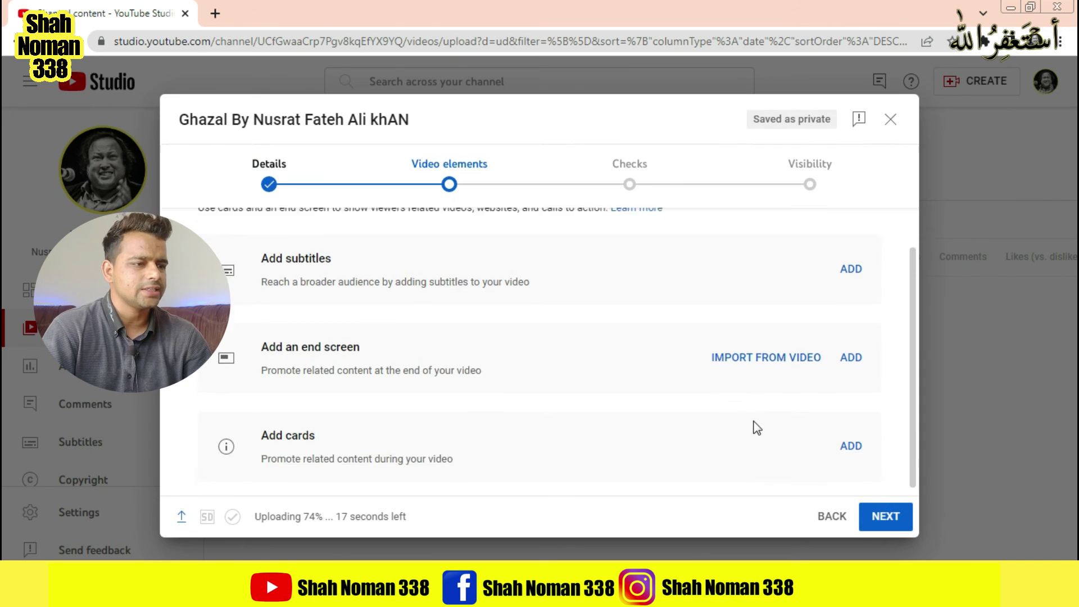
pyautogui.click(877, 520)
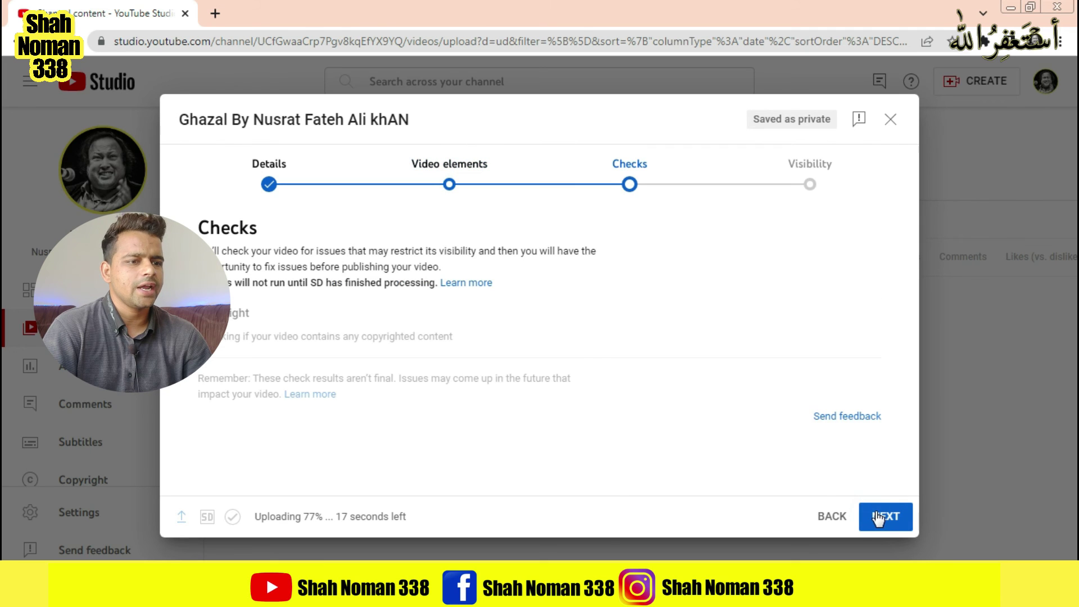
pyautogui.click(879, 514)
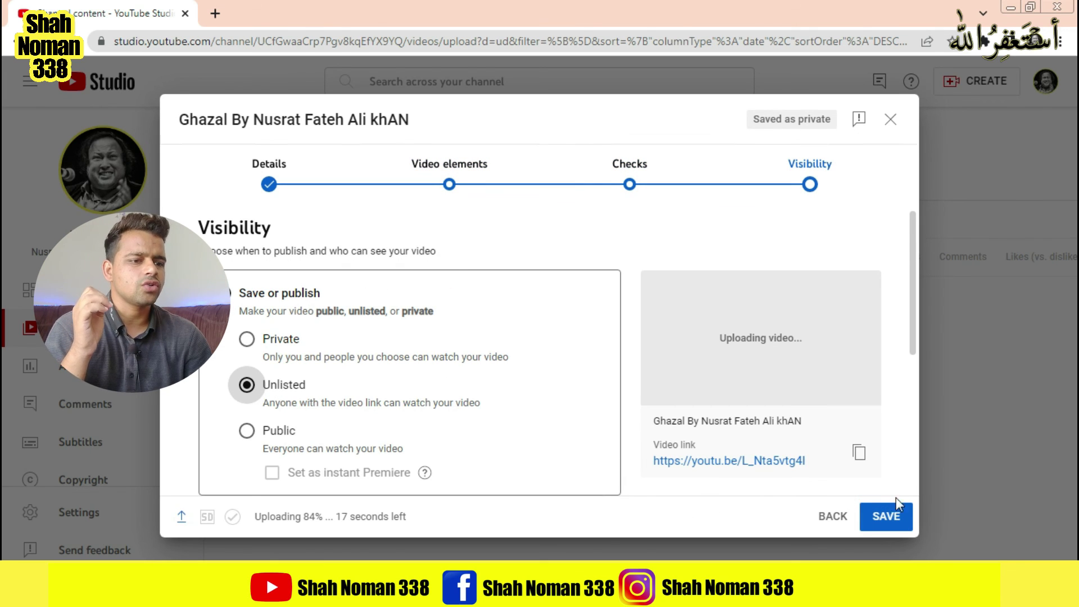
pyautogui.click(903, 518)
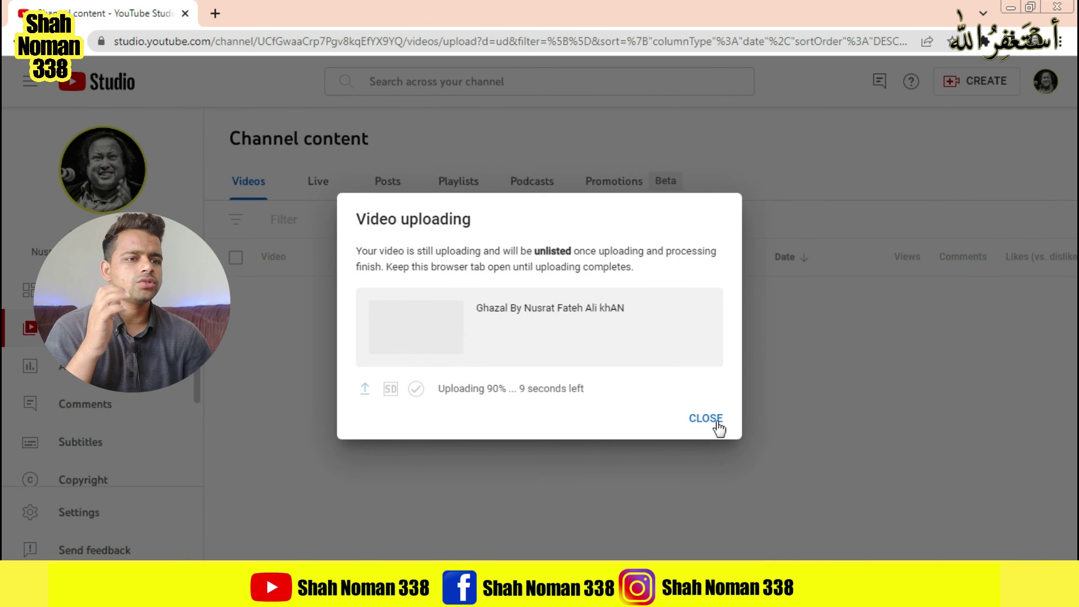
pyautogui.click(713, 423)
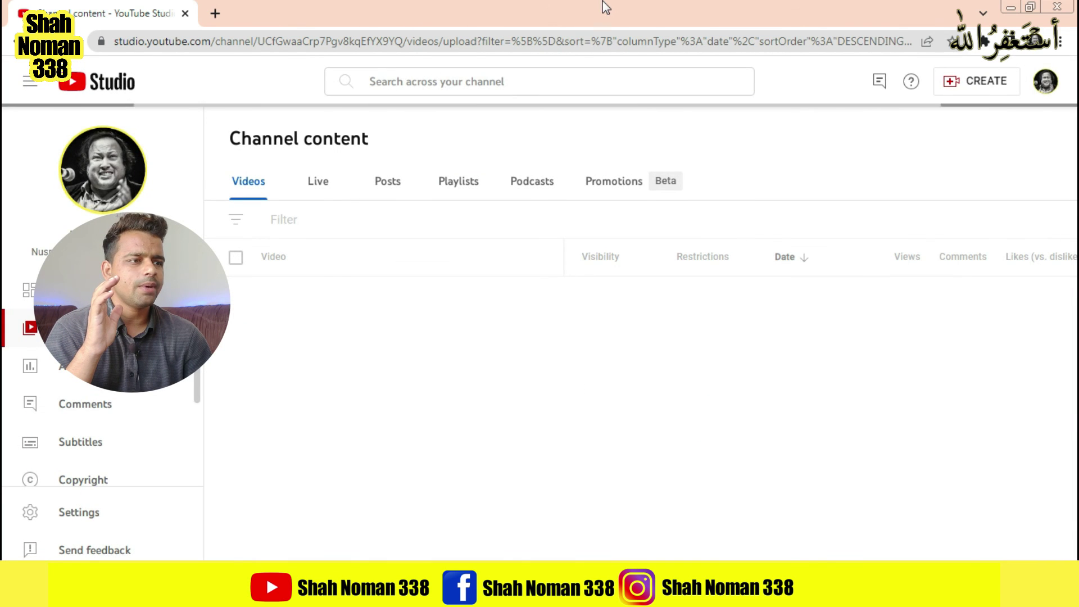
# Step: Restore the browser window to a smaller size and narrow it to uncover part of the desktop
pyautogui.doubleClick(709, 24)
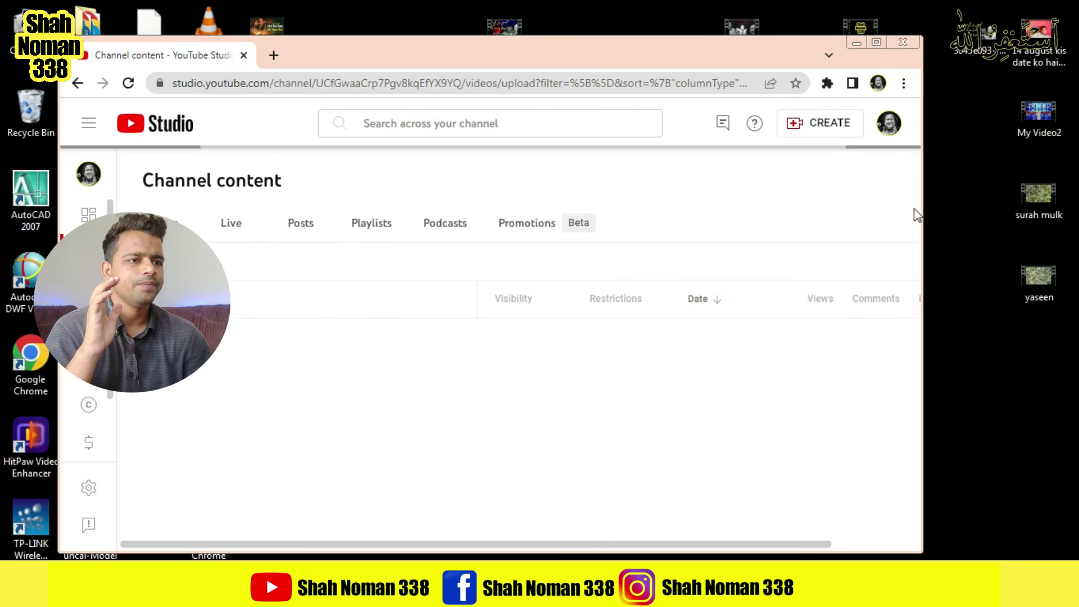
pyautogui.moveTo(922, 211); pyautogui.dragTo(538, 197)
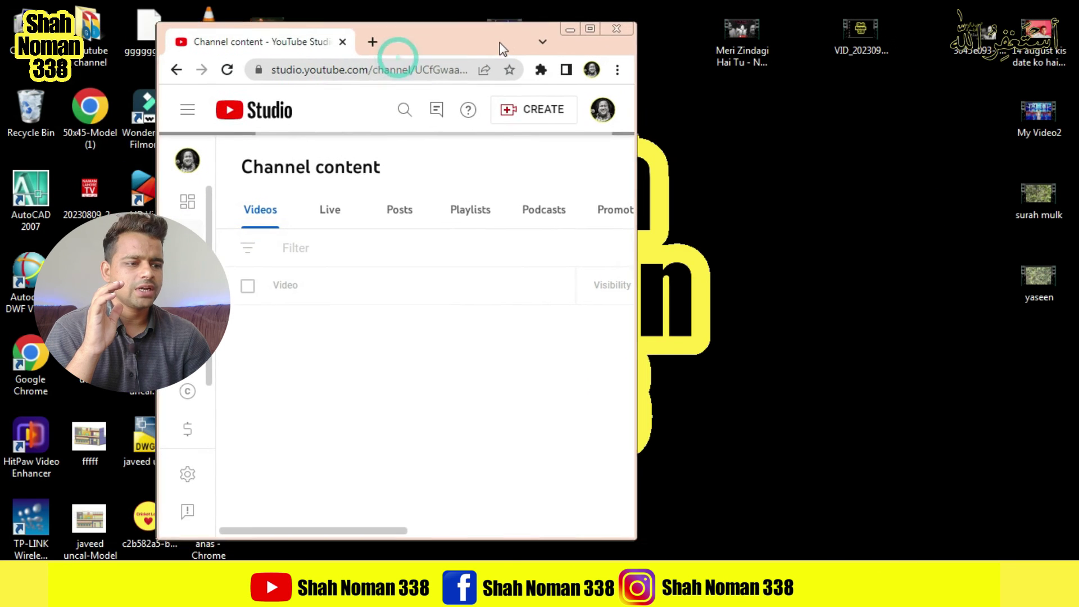